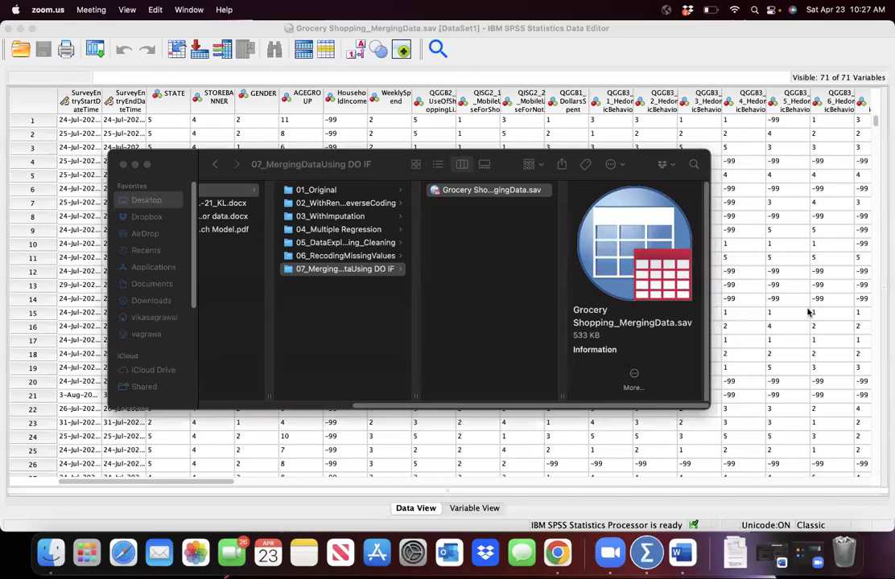
# Review the ten QORG2 answer options in the Word survey document.
pyautogui.click(680, 553)
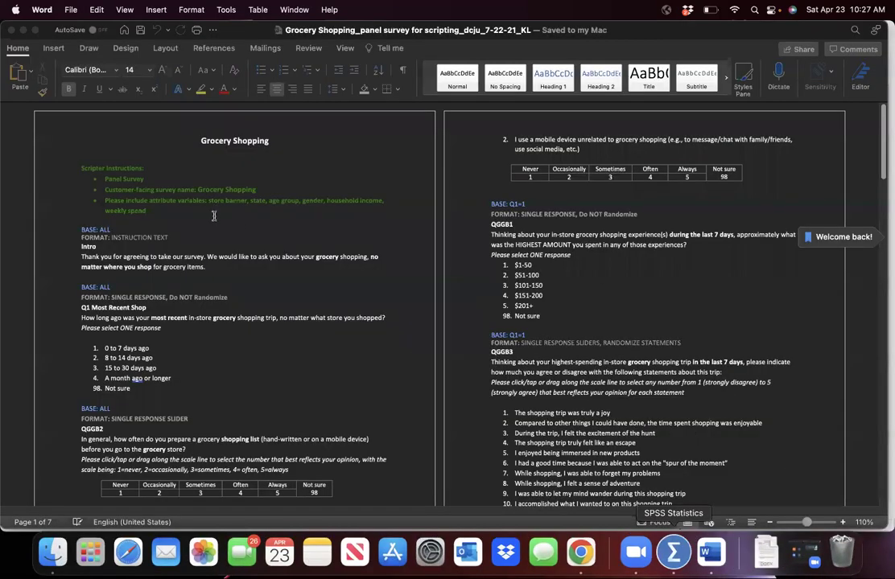
pyautogui.scroll(-5, 214, 215)
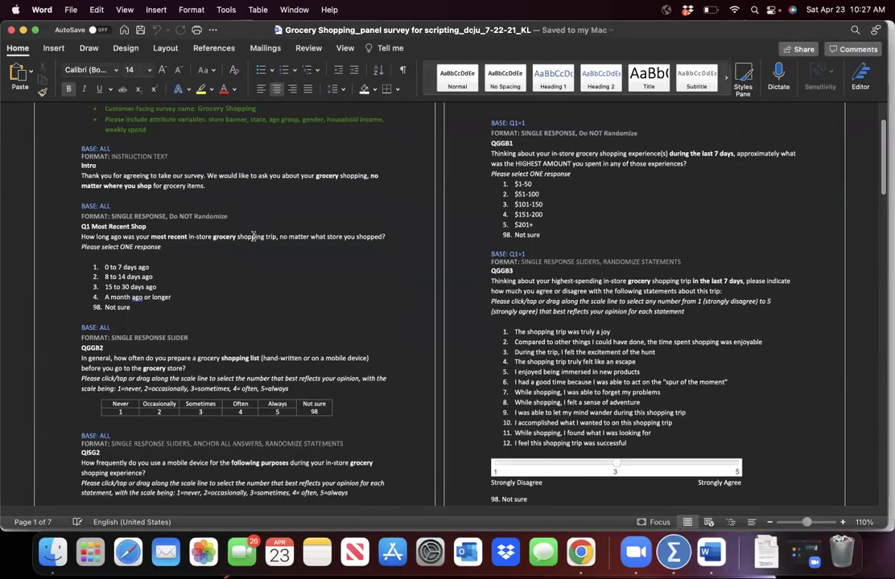
pyautogui.scroll(-15, 253, 236)
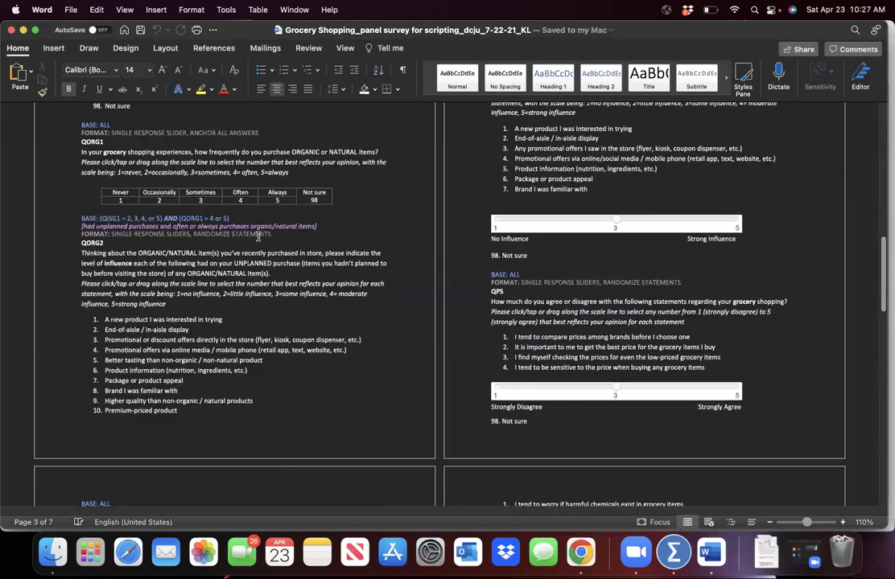
pyautogui.scroll(1, 258, 238)
pyautogui.scroll(2, 259, 236)
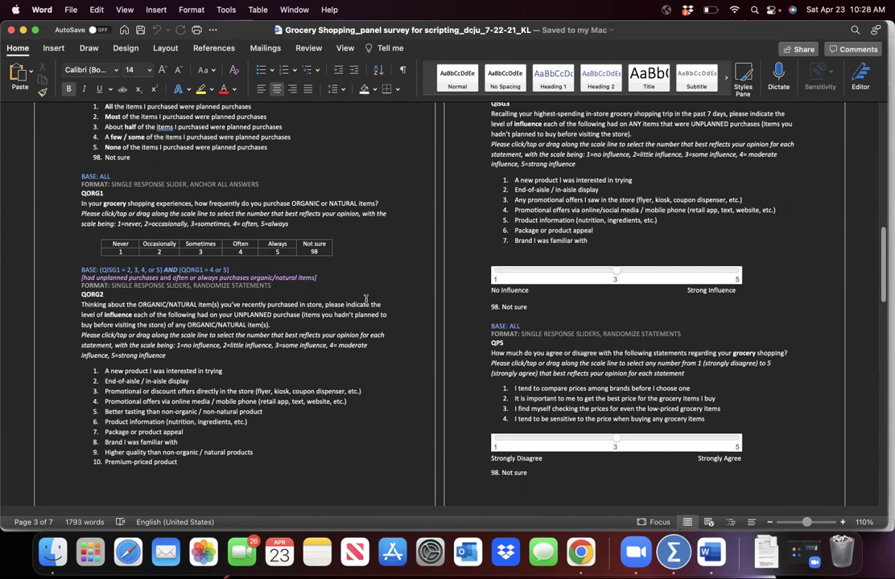
pyautogui.moveTo(145, 394); pyautogui.dragTo(108, 371)
pyautogui.click(515, 190)
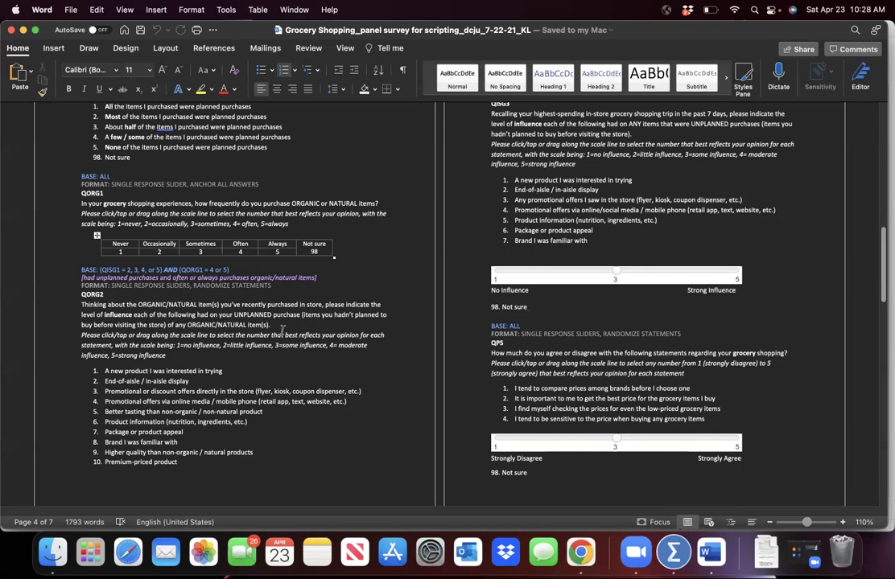
# Show Variable View with a widened Name column and locate the QORG2 and QISG3 variables.
pyautogui.click(23, 33)
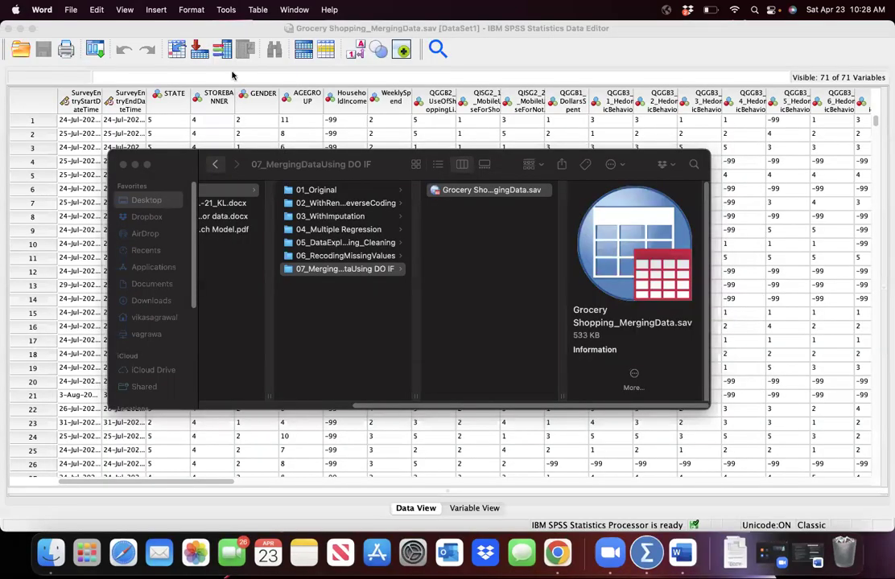
pyautogui.click(232, 76)
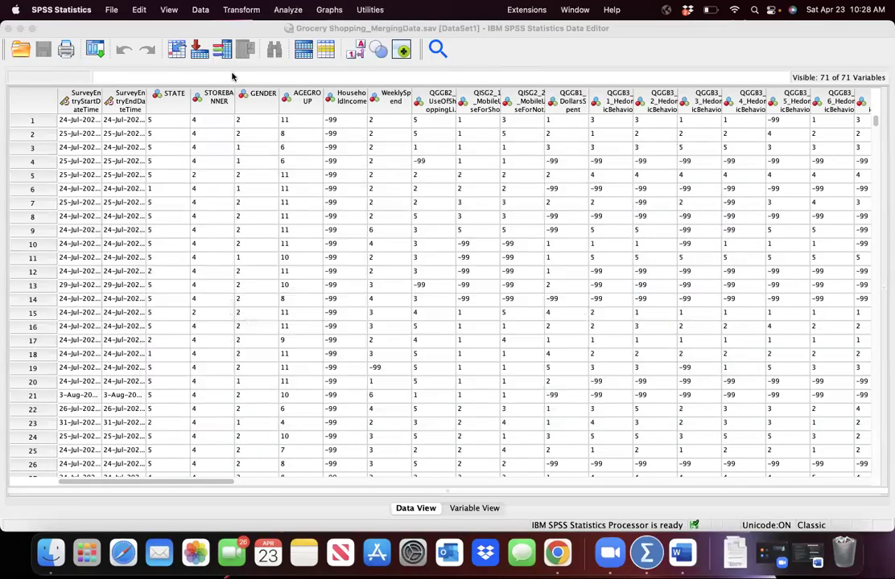
pyautogui.click(474, 509)
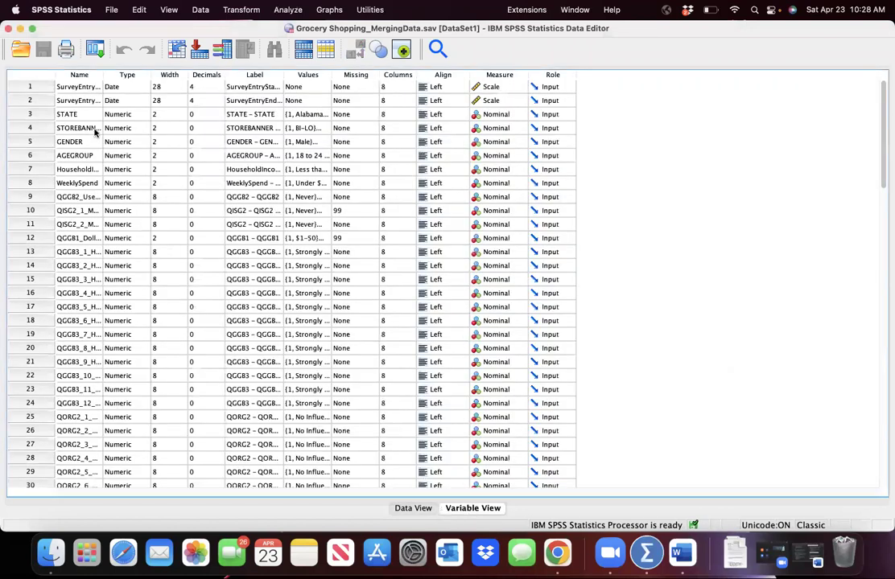
pyautogui.doubleClick(102, 74)
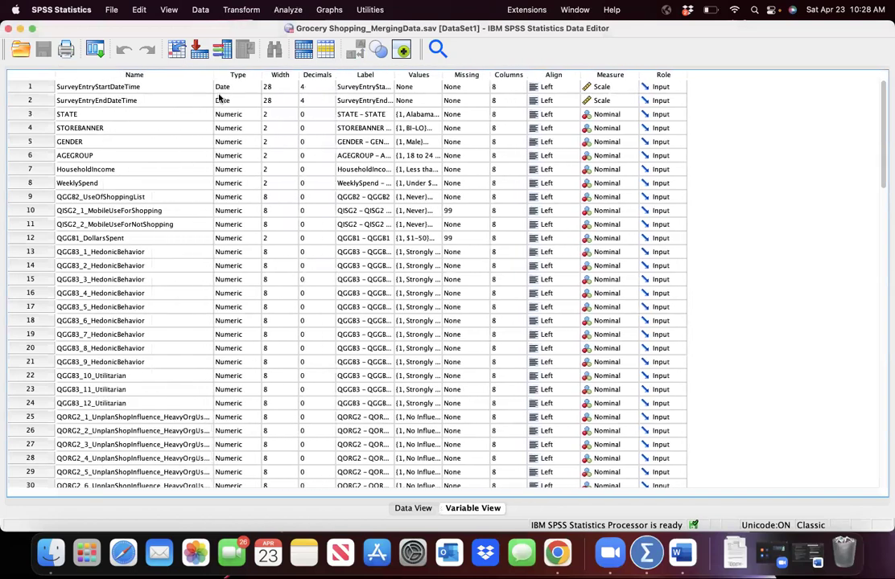
pyautogui.scroll(-5, 173, 250)
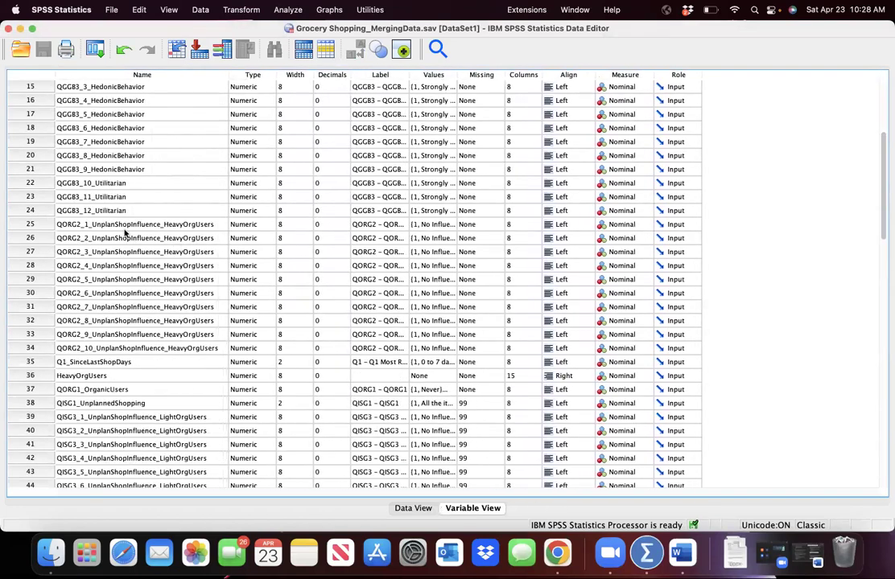
pyautogui.scroll(-1, 115, 307)
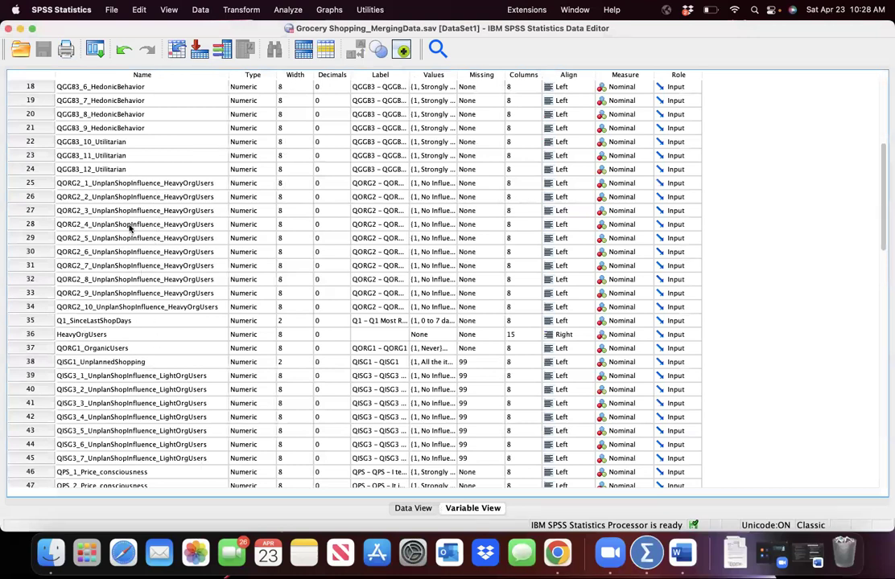
pyautogui.scroll(1, 128, 229)
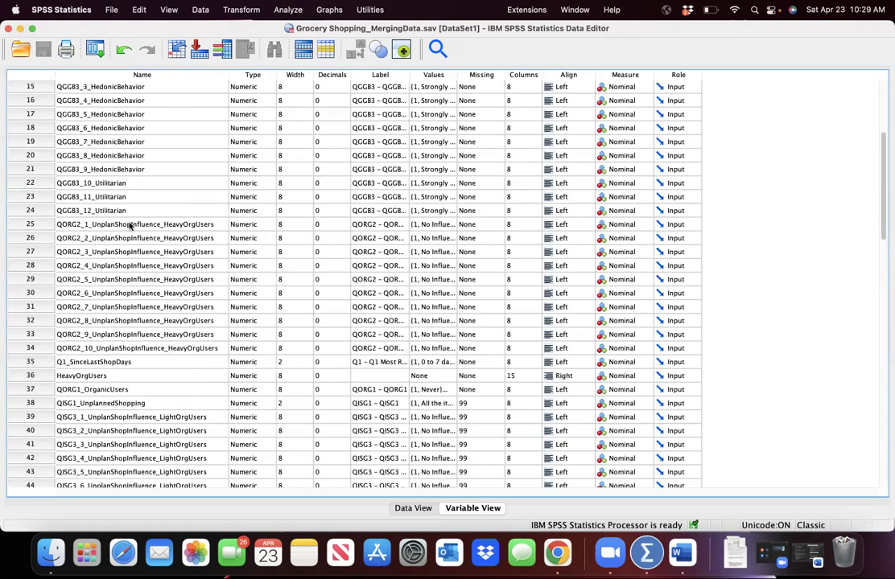
pyautogui.scroll(1, 176, 216)
pyautogui.scroll(-2, 303, 211)
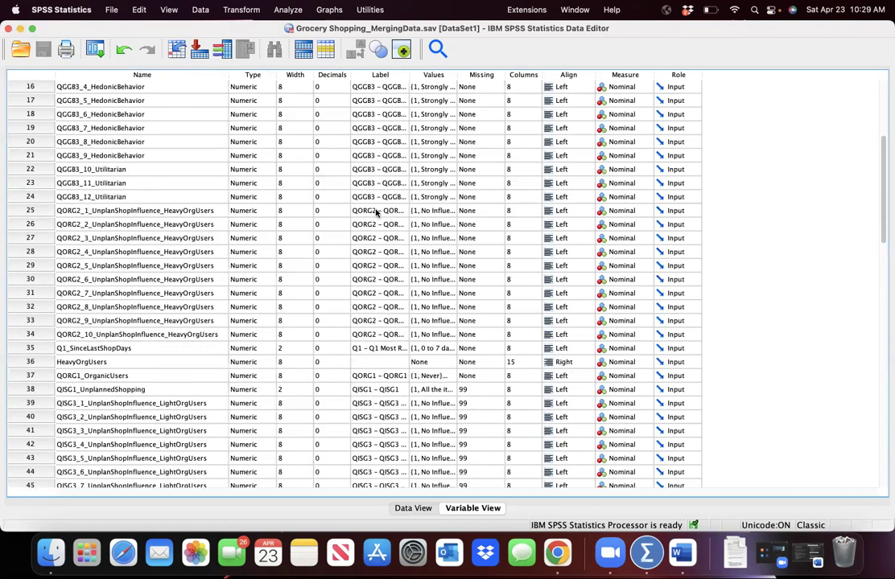
pyautogui.scroll(-1, 346, 197)
pyautogui.scroll(3, 313, 180)
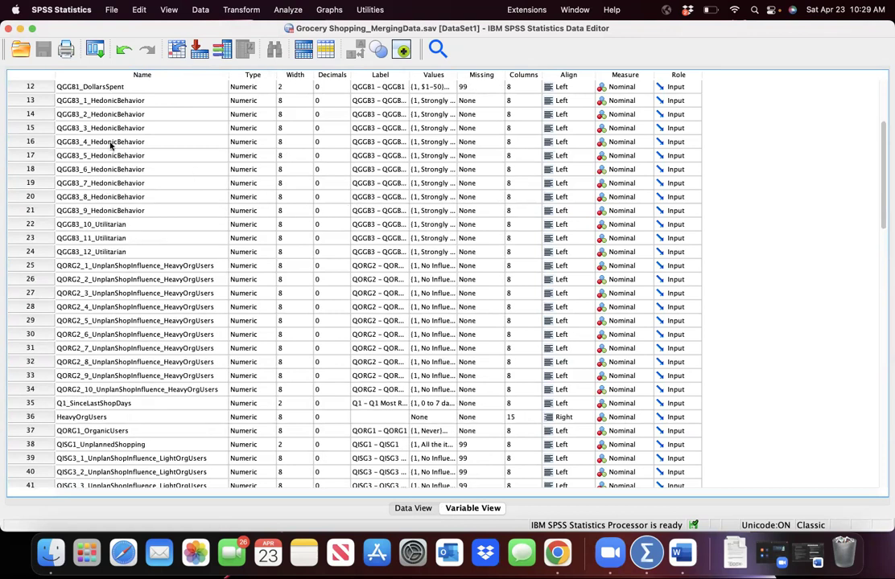
# Start Recode into Same Variables on QORG2_1_UnplanShopInfluence_HeavyOrgUsers.
pyautogui.click(241, 9)
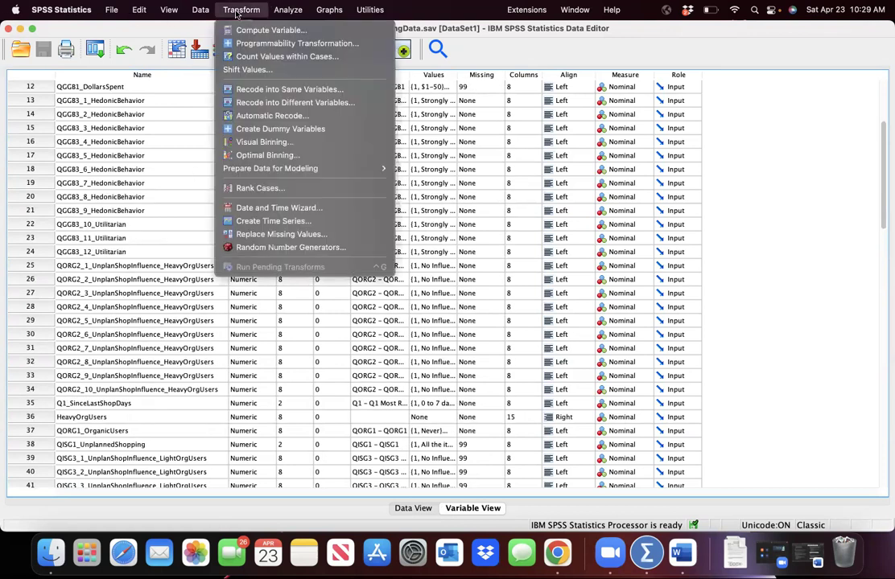
pyautogui.click(251, 94)
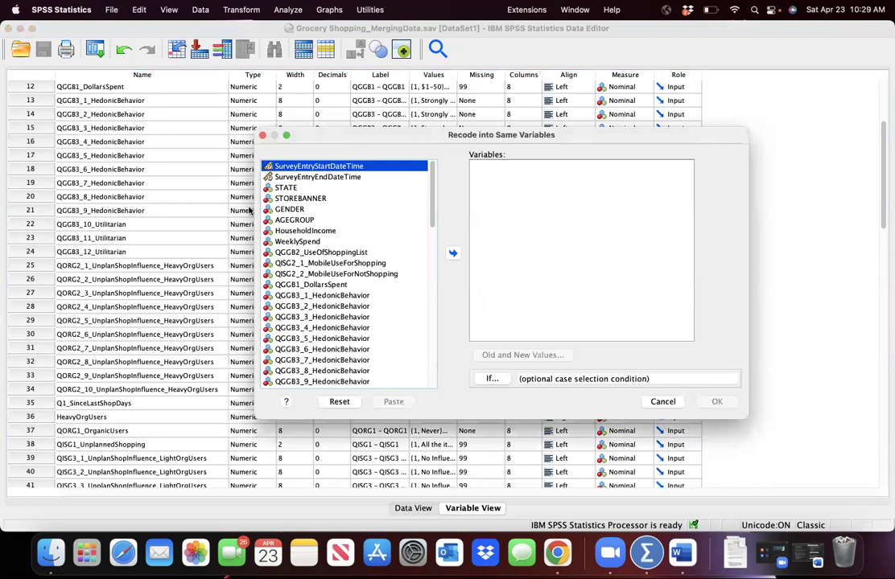
pyautogui.scroll(-2, 333, 239)
pyautogui.scroll(-8, 330, 237)
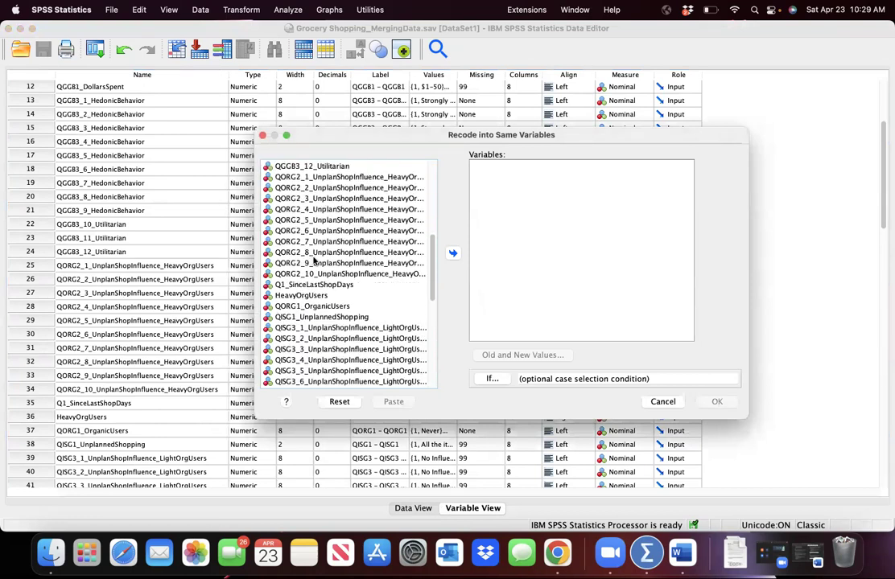
pyautogui.click(295, 178)
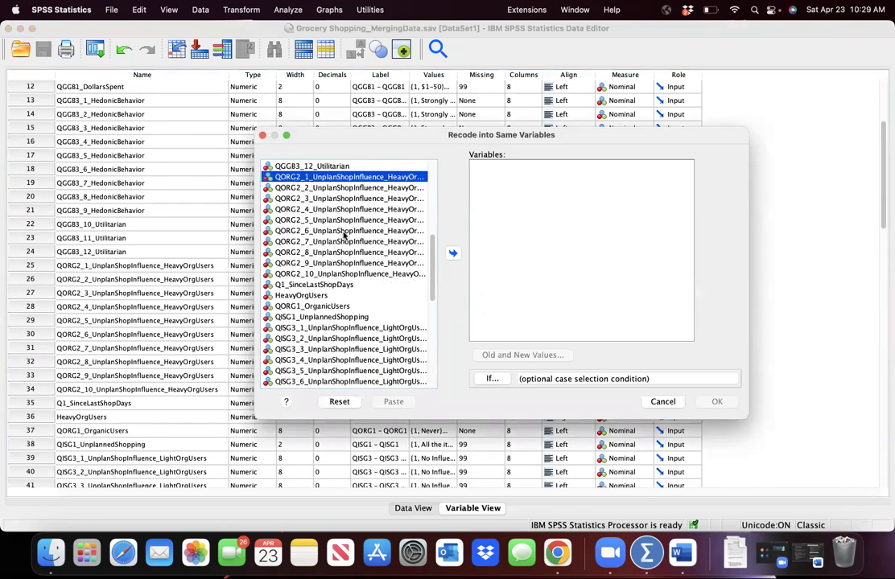
pyautogui.click(453, 253)
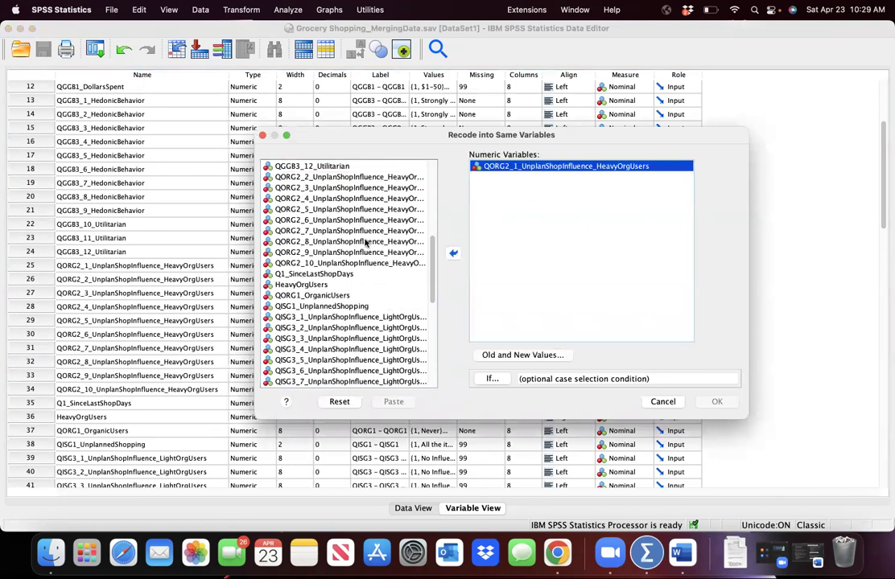
# Add the old-to-new value rule -99 → 1 and confirm it.
pyautogui.click(523, 355)
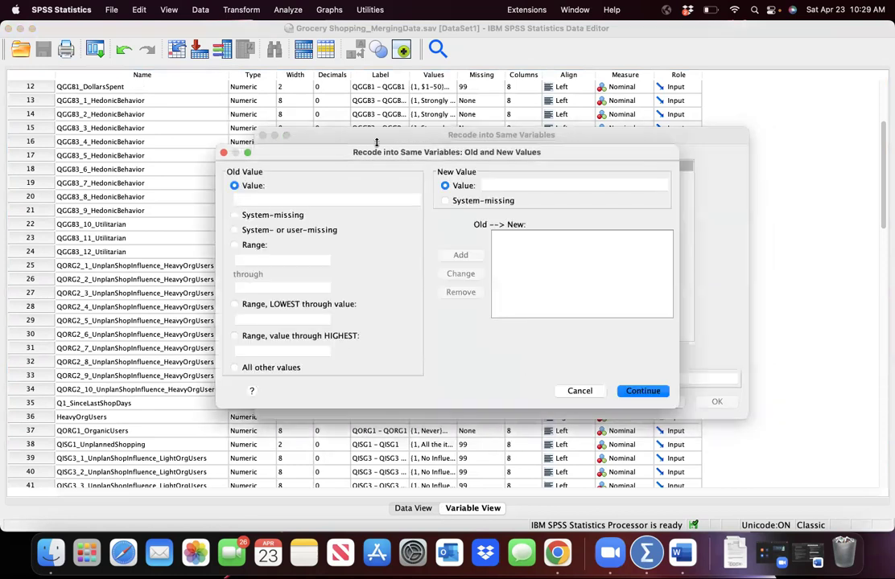
pyautogui.click(294, 199)
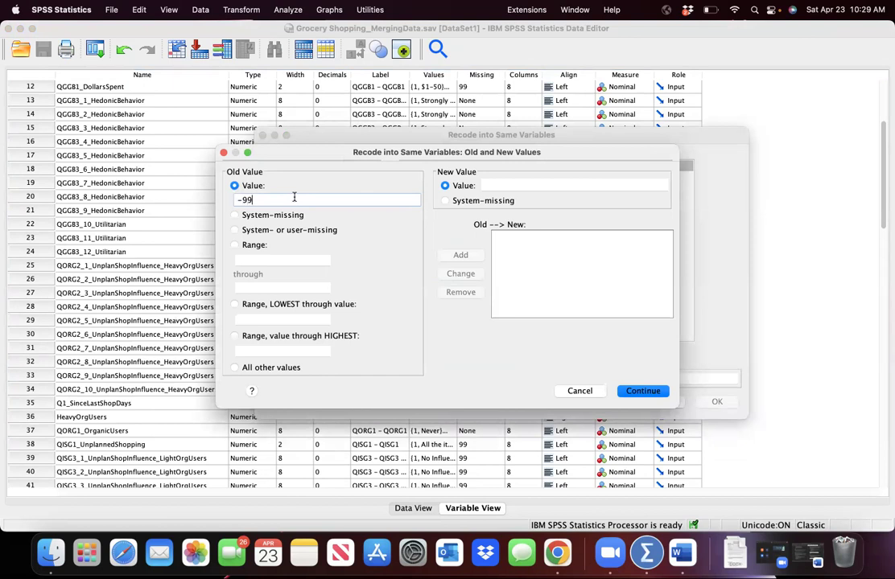
pyautogui.click(485, 185)
pyautogui.write('1')
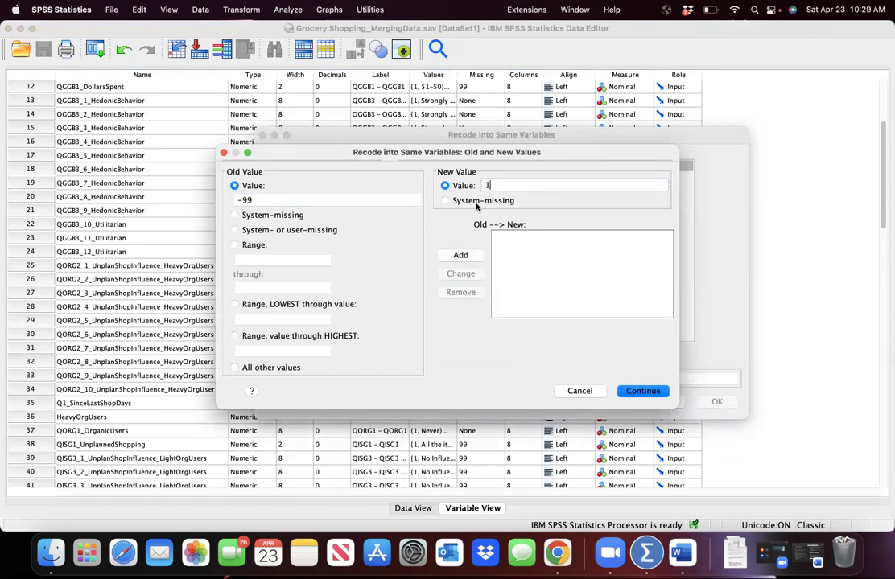
pyautogui.click(461, 254)
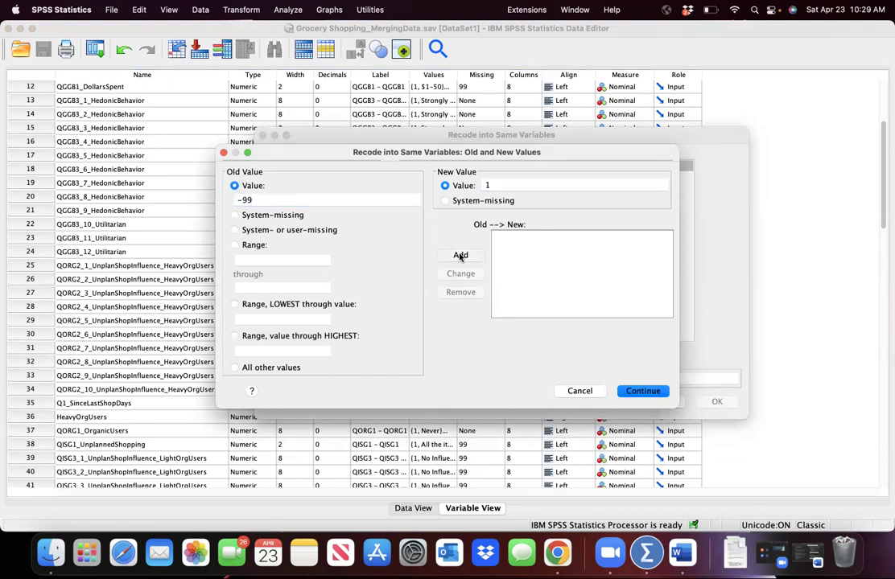
pyautogui.click(633, 392)
# Choose to include only cases that satisfy a condition.
pyautogui.click(497, 378)
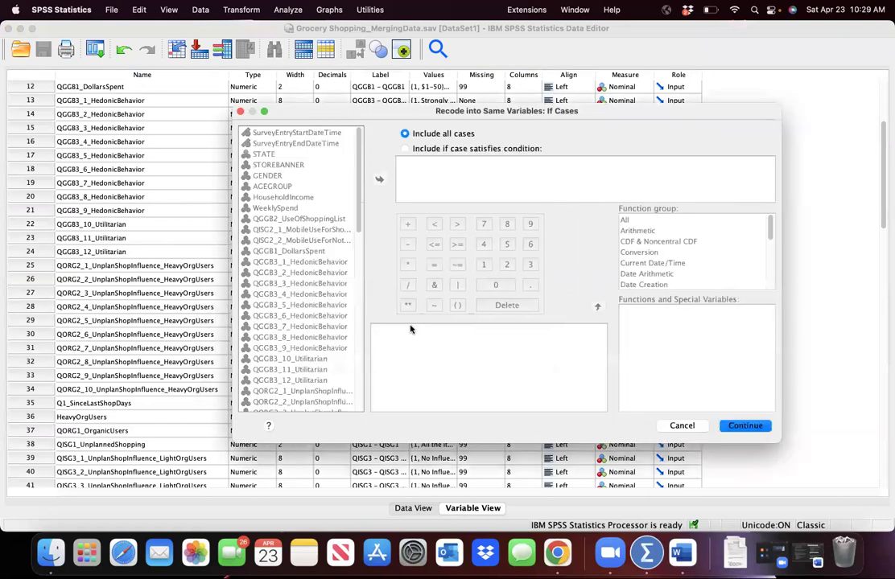
pyautogui.click(415, 148)
pyautogui.scroll(-5, 314, 218)
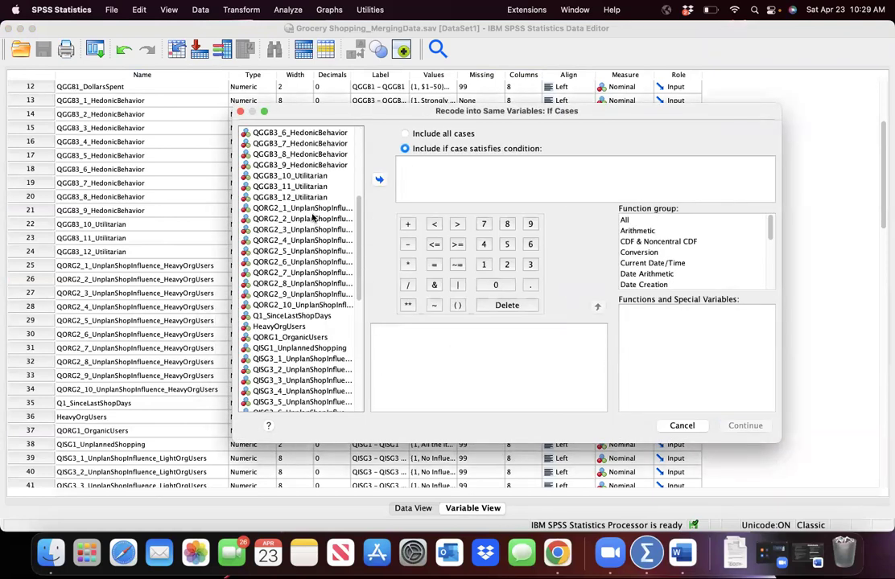
pyautogui.scroll(-8, 318, 221)
pyautogui.scroll(3, 287, 262)
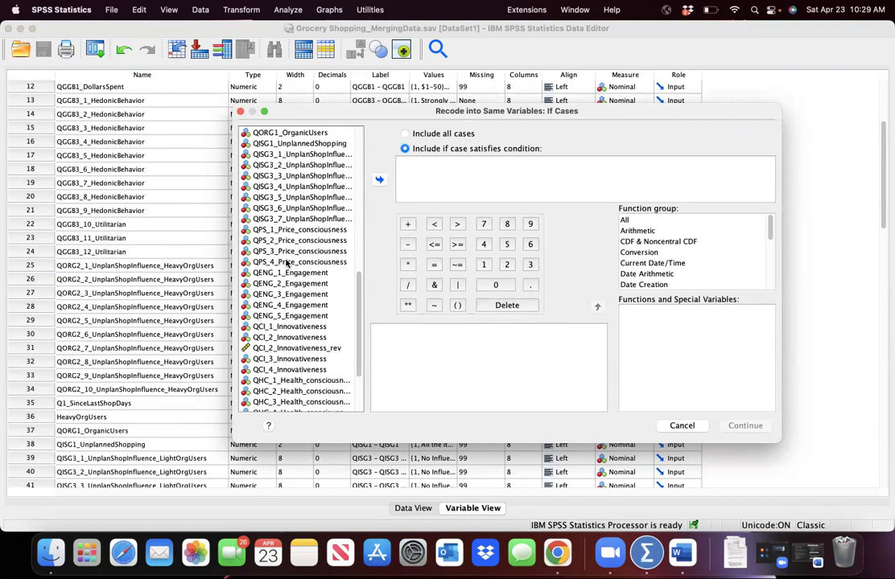
pyautogui.scroll(6, 290, 266)
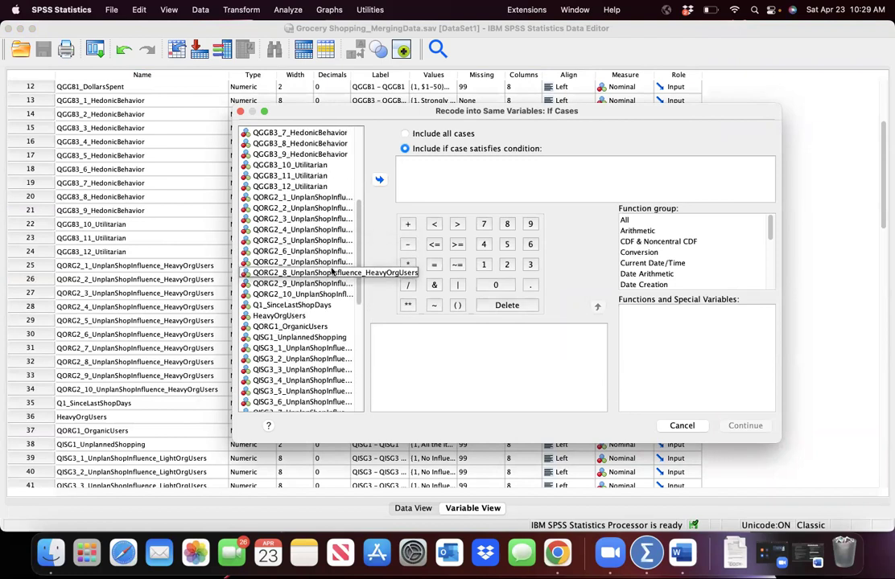
pyautogui.scroll(-5, 362, 300)
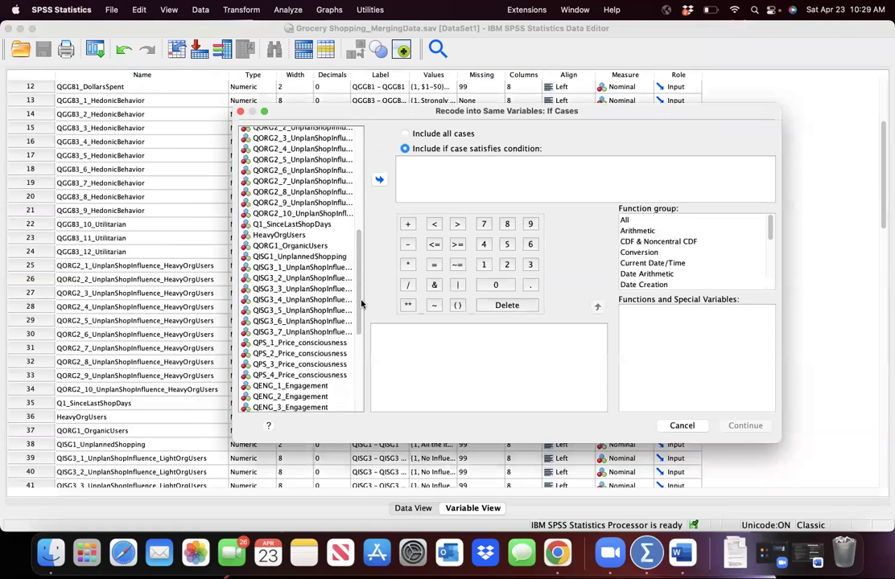
# Enter the condition QISG3_1_UnplanShopInfluence_LightOrgUsers = 1 and accept it.
pyautogui.click(295, 268)
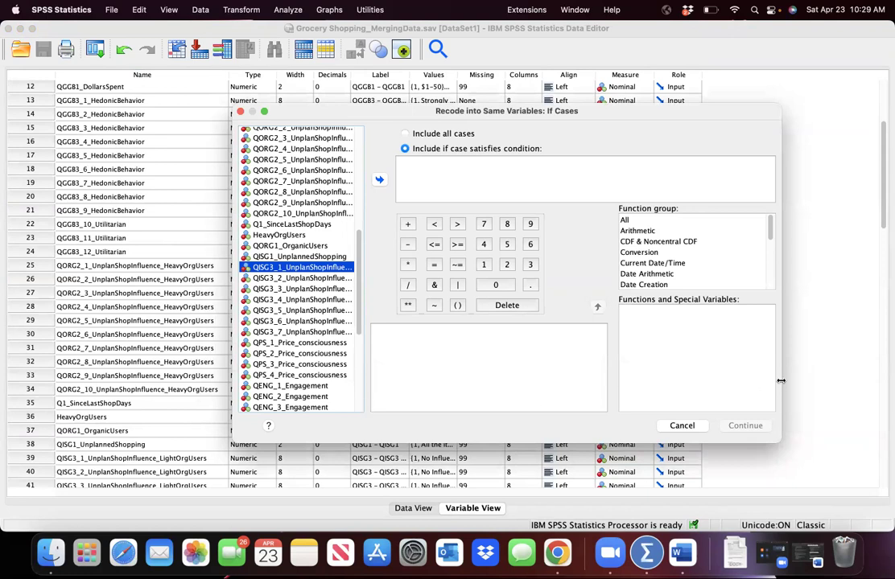
pyautogui.moveTo(788, 381); pyautogui.dragTo(844, 380)
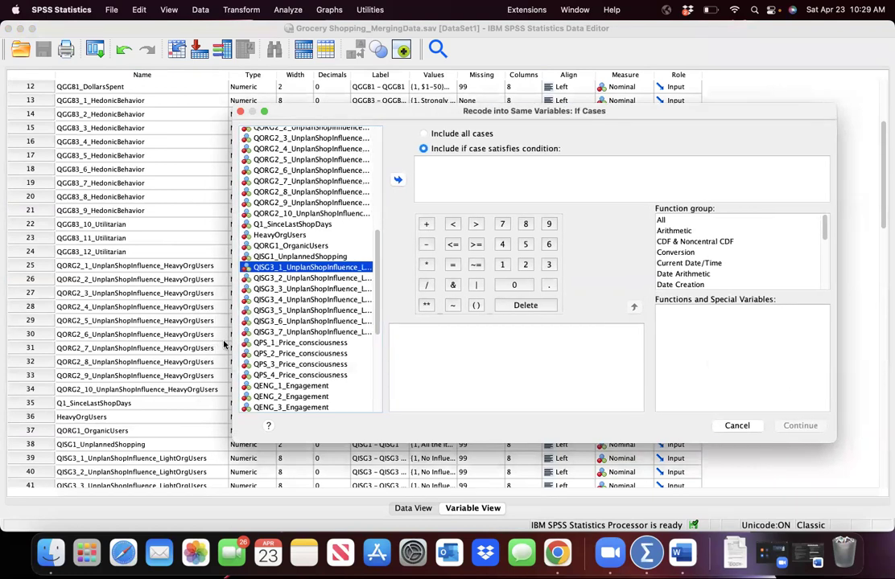
pyautogui.moveTo(233, 342); pyautogui.dragTo(89, 335)
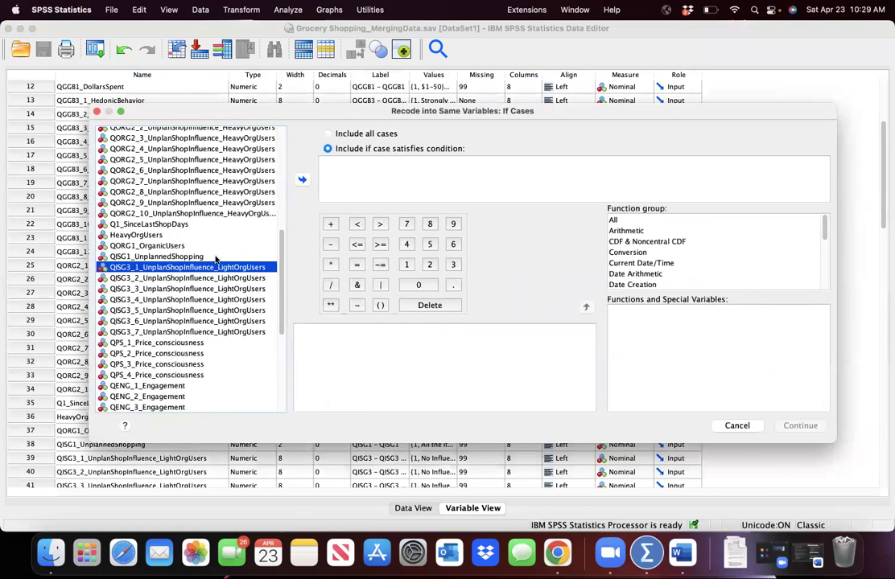
pyautogui.click(303, 180)
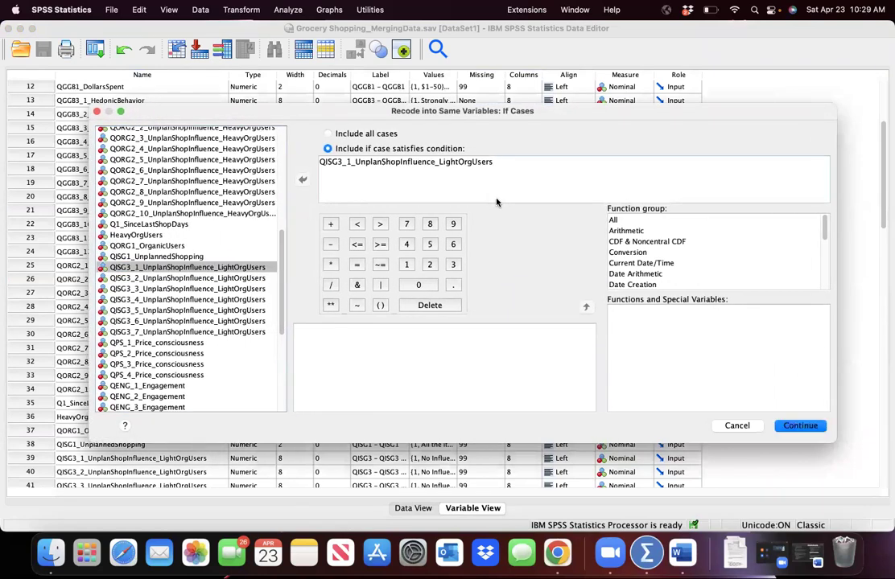
pyautogui.write('= 1')
pyautogui.click(801, 427)
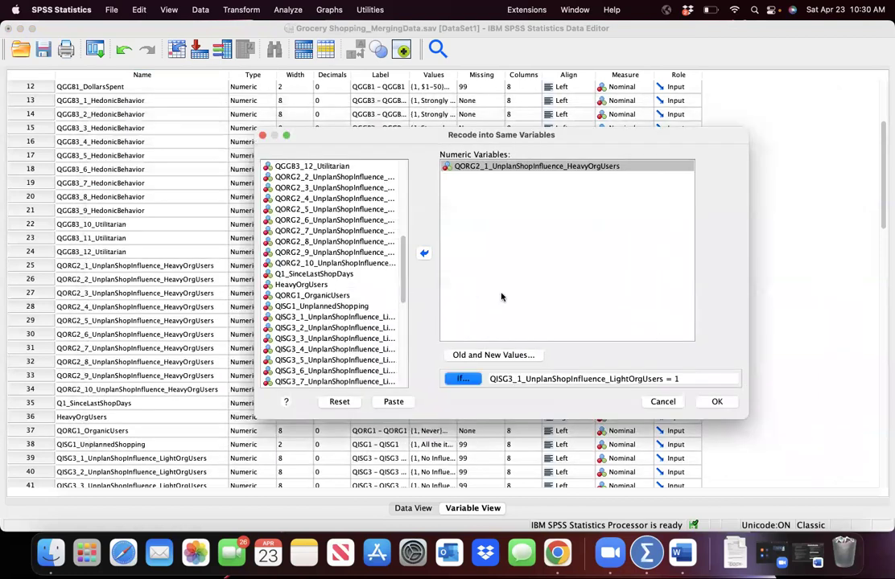
# Paste the conditional recode into a syntax window and auto-indent the RECODE line.
pyautogui.click(394, 402)
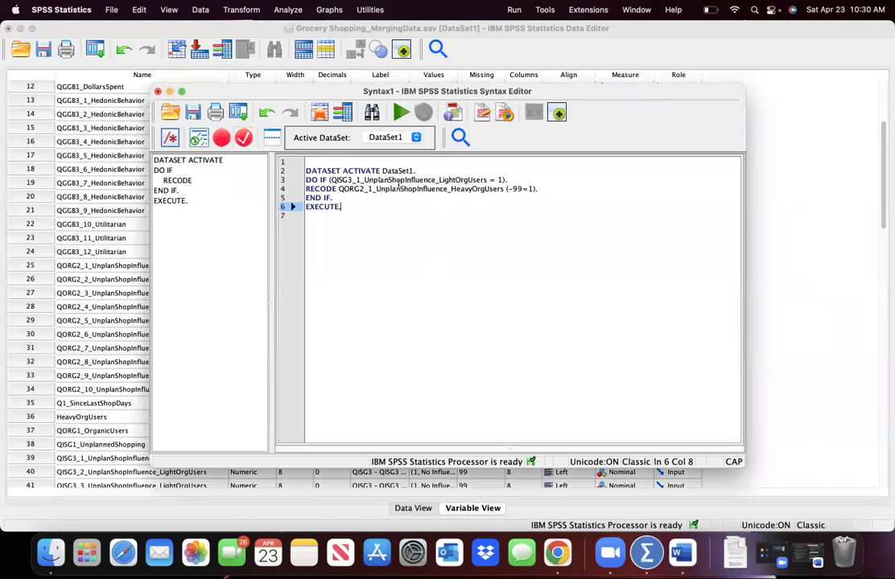
pyautogui.moveTo(344, 206); pyautogui.dragTo(266, 157)
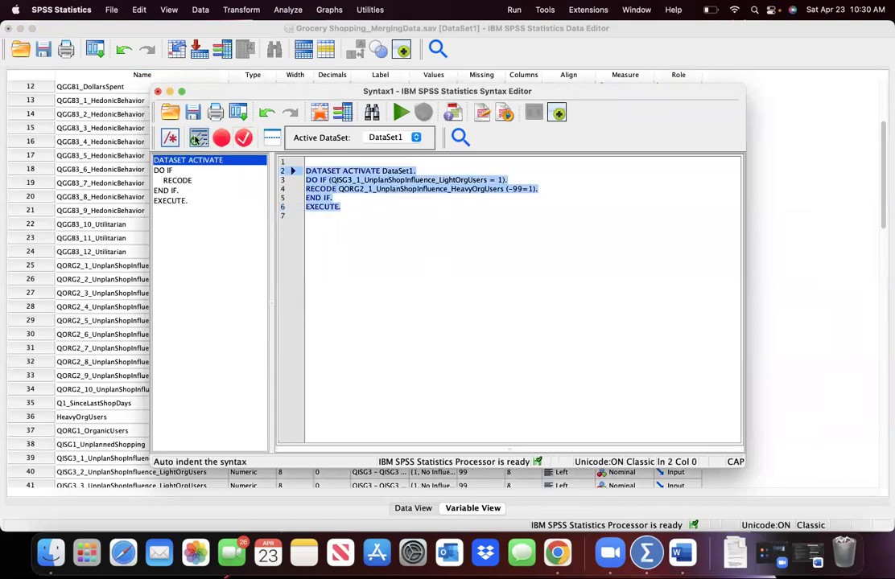
pyautogui.click(195, 140)
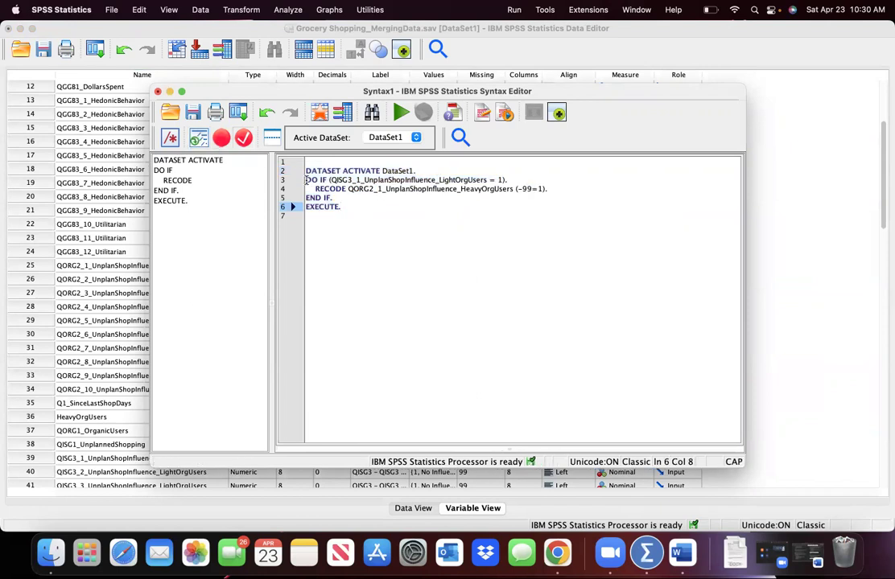
pyautogui.moveTo(306, 180); pyautogui.dragTo(578, 190)
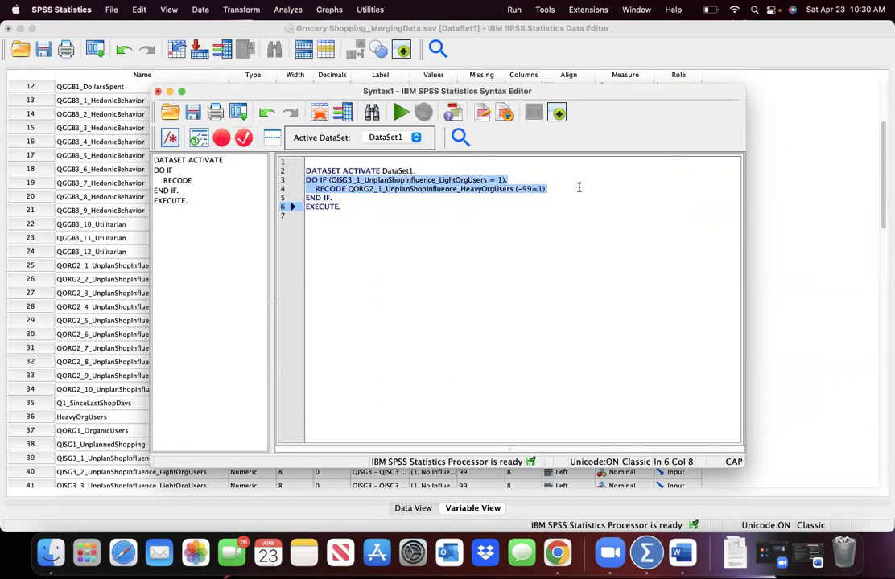
# Duplicate the DO IF/RECODE lines and change the copy into an ELSE IF block.
pyautogui.click(565, 194)
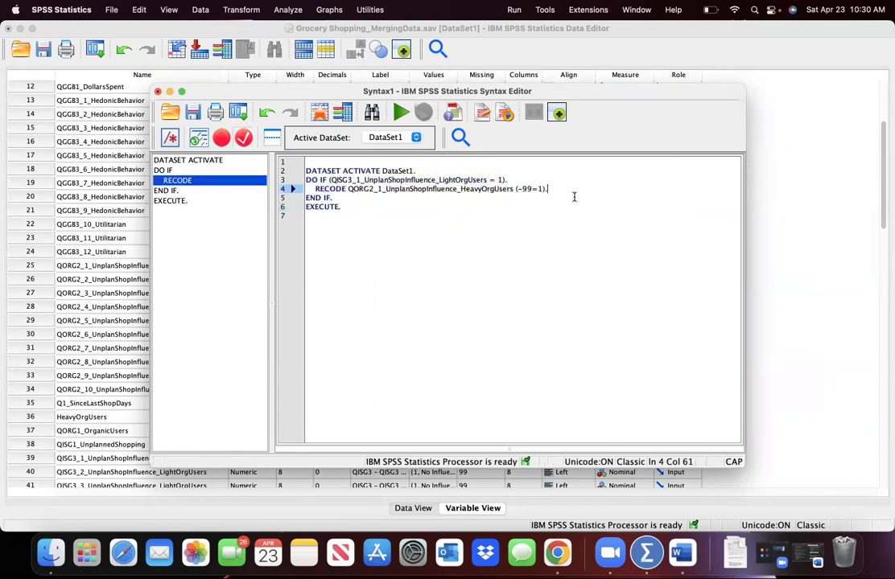
pyautogui.press('Return')
pyautogui.write('Grocery Shopping_CodingMissingValuesAs-99.sav')
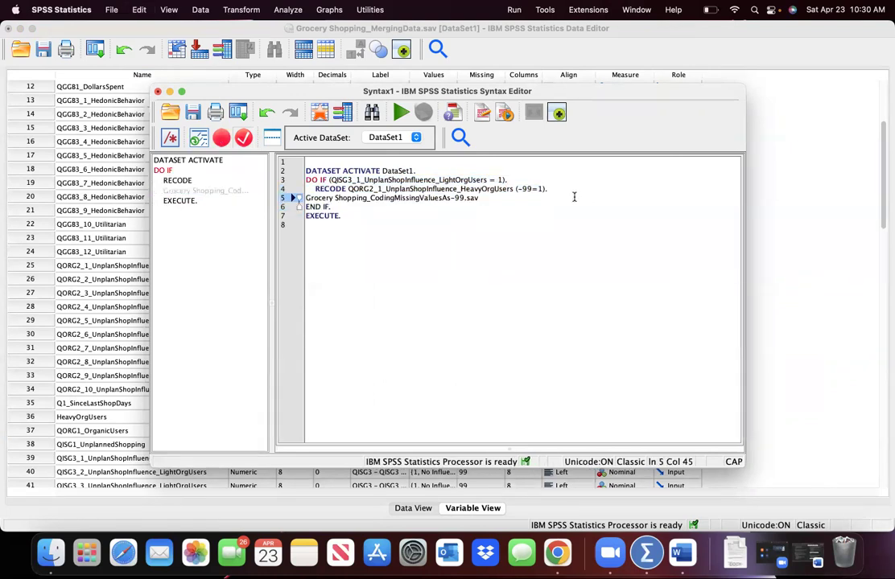
pyautogui.press('super+z')
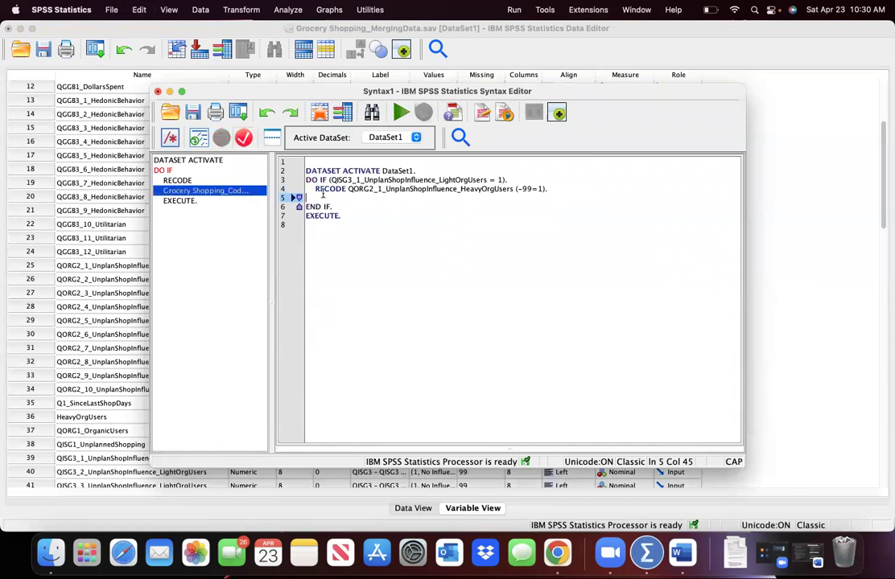
pyautogui.keyDown('shift'); pyautogui.click(291, 171); pyautogui.keyUp('shift')
pyautogui.keyDown('shift'); pyautogui.click(291, 180); pyautogui.keyUp('shift')
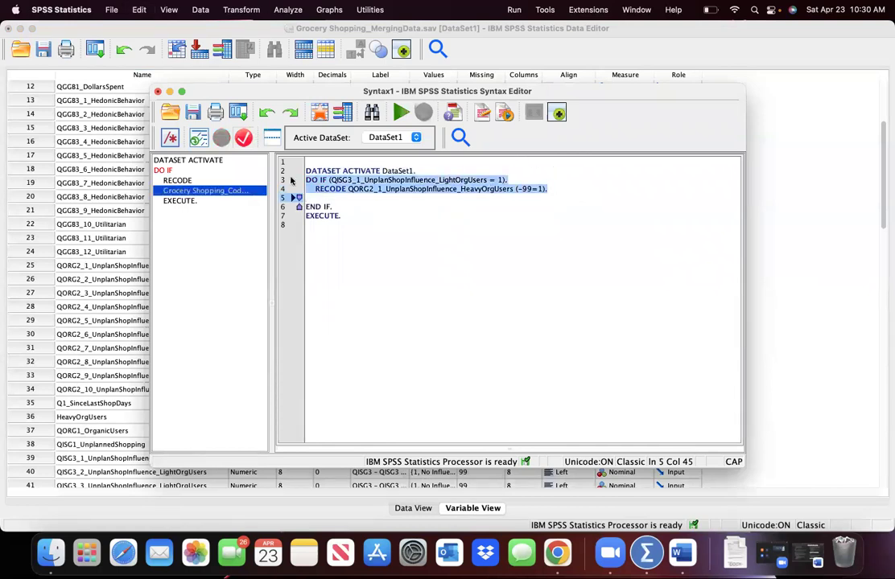
pyautogui.press('super+c')
pyautogui.click(425, 198)
pyautogui.press('super+v')
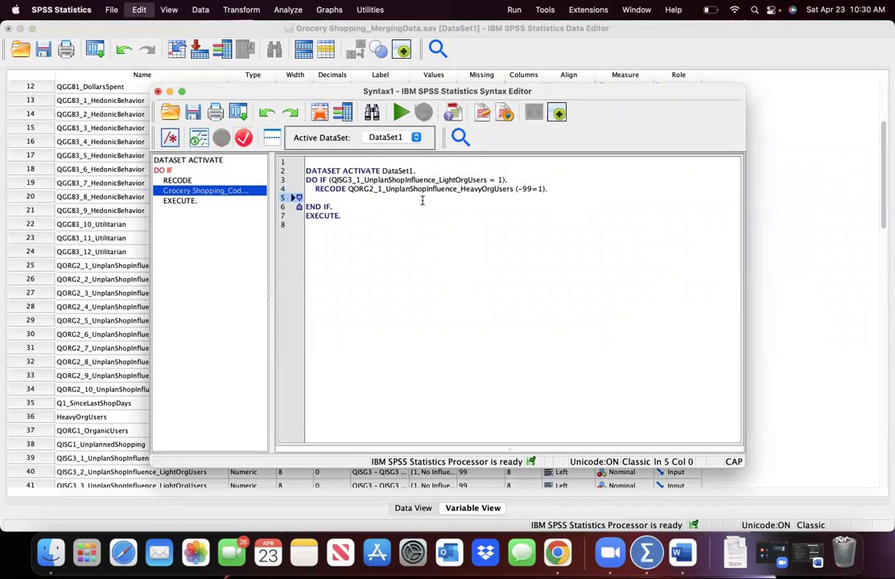
pyautogui.click(318, 198)
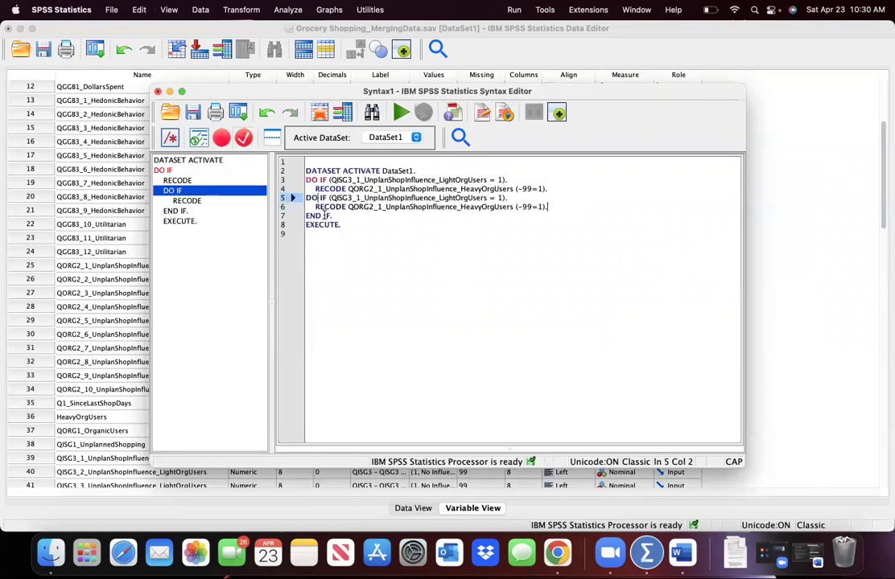
pyautogui.press('BackSpace')
pyautogui.press('BackSpace')
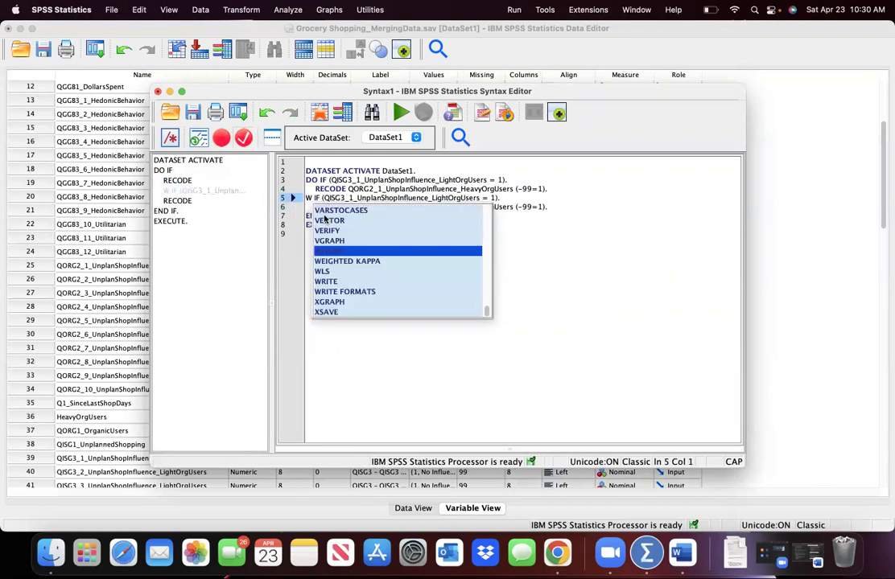
pyautogui.write('ELSE')
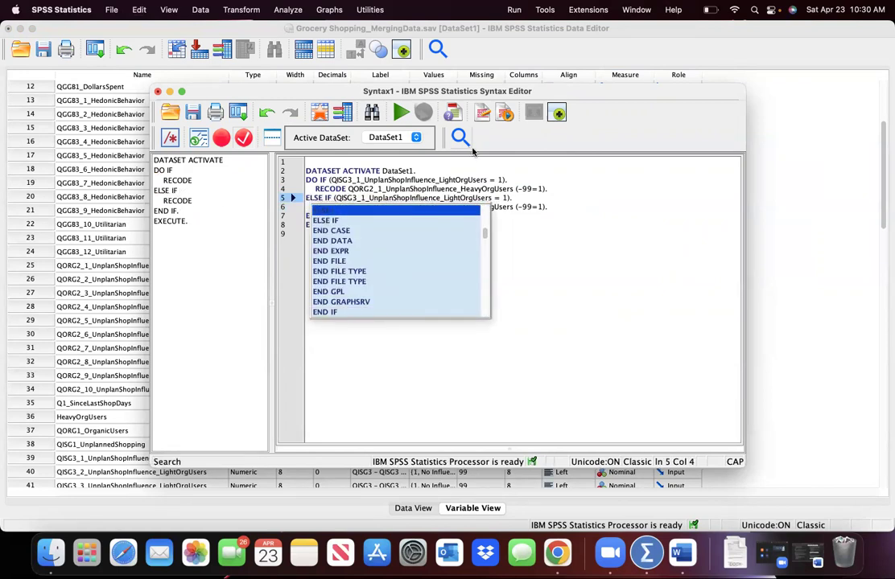
pyautogui.click(530, 280)
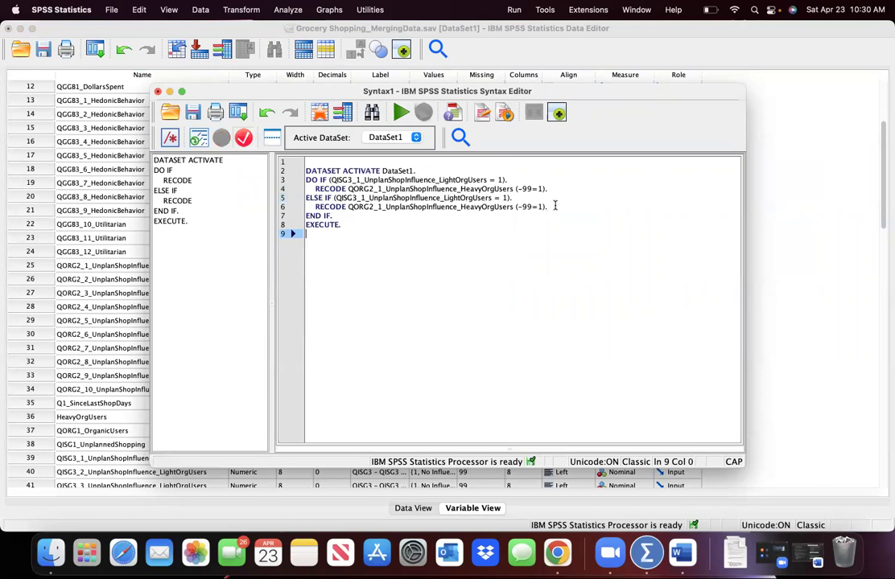
# Paste the ELSE IF/RECODE pair three more times below it.
pyautogui.moveTo(554, 206); pyautogui.dragTo(305, 198)
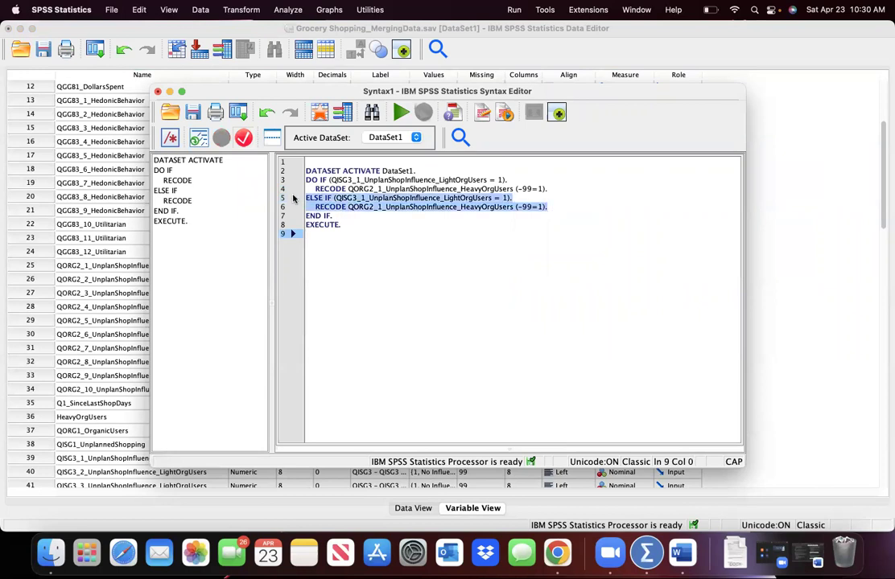
pyautogui.click(566, 206)
pyautogui.press('Return')
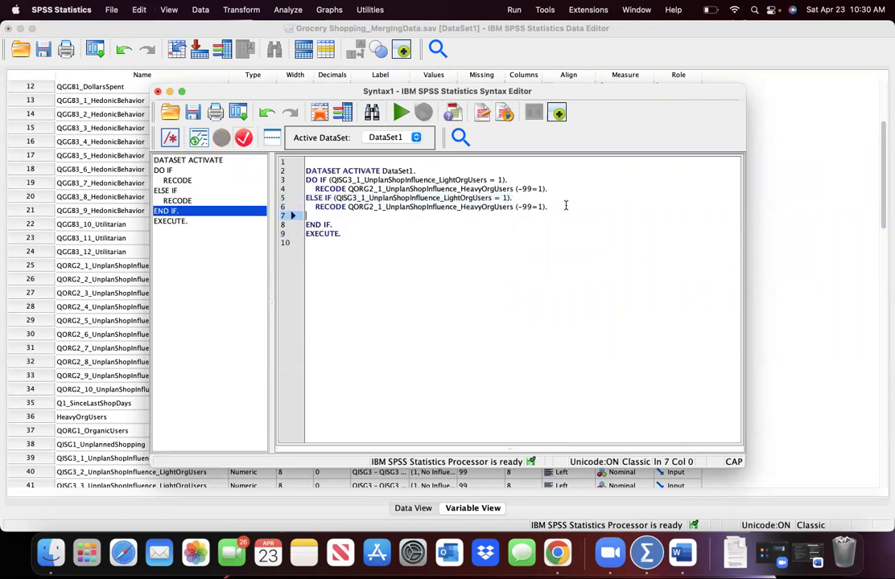
pyautogui.hotkey('ctrl', 'v')
pyautogui.press('Return')
pyautogui.hotkey('ctrl', 'v')
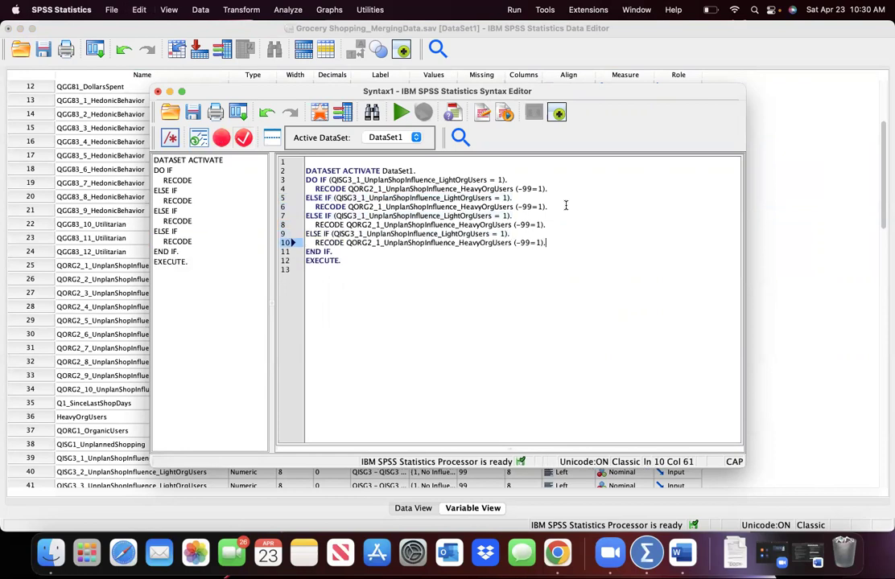
pyautogui.press('Return')
pyautogui.hotkey('ctrl', 'v')
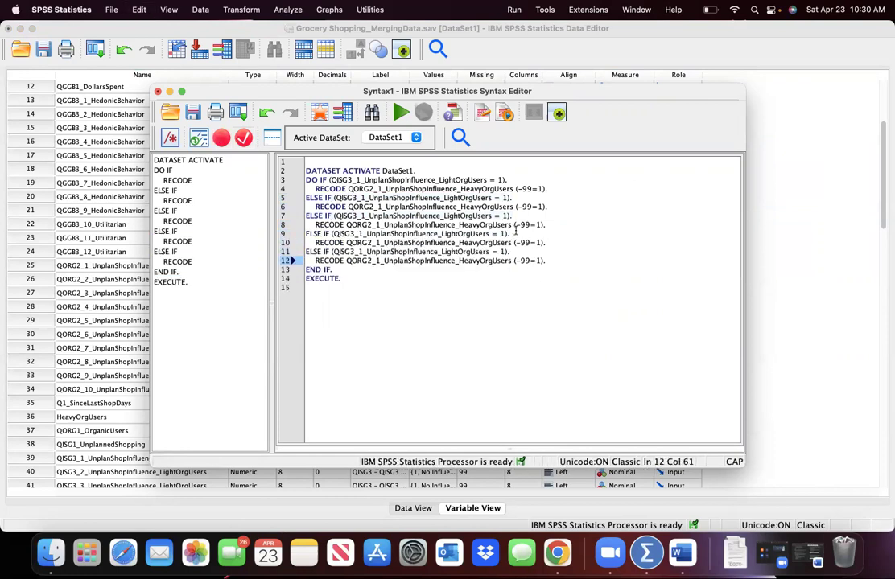
# Change the four copied RECODE rules to (-99=2), (-99=3), (-99=4) and (-99=5).
pyautogui.click(541, 189)
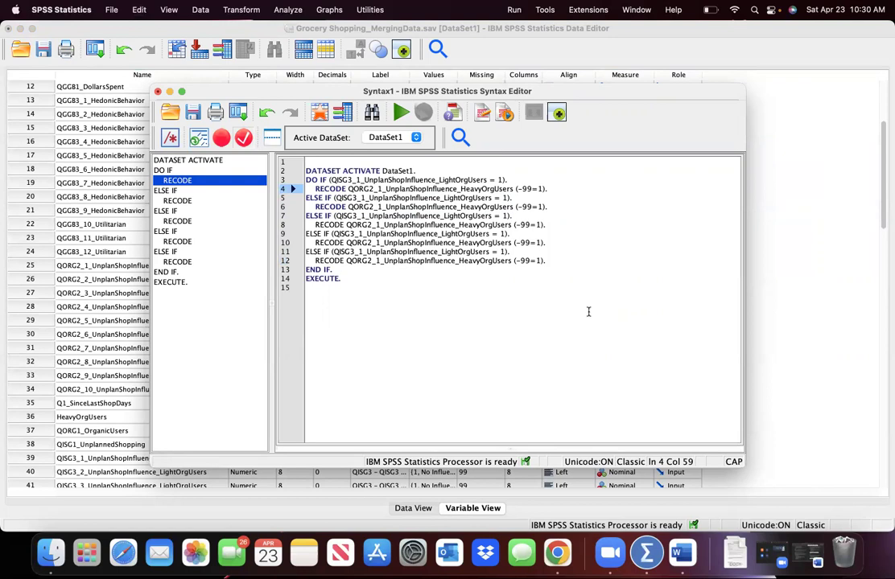
pyautogui.press('Down')
pyautogui.press('Down')
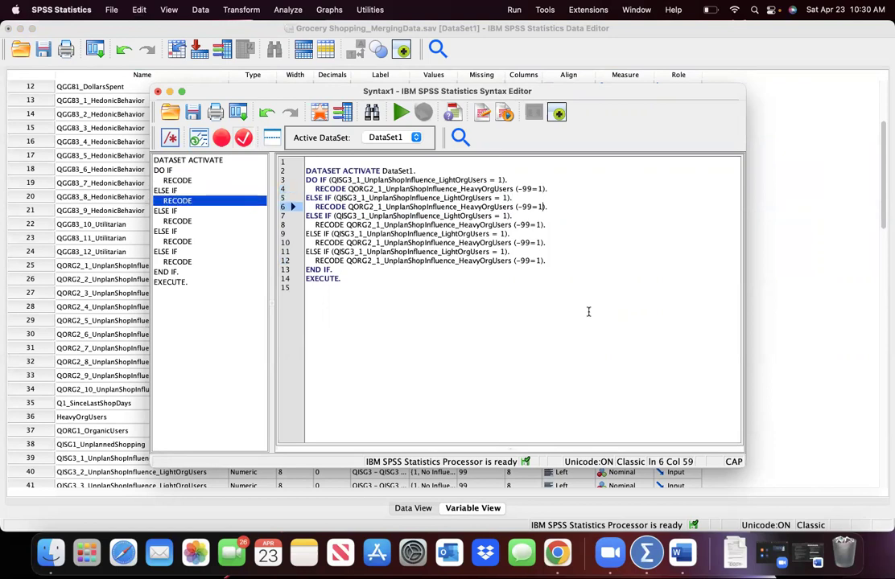
pyautogui.press('Delete')
pyautogui.write('2')
pyautogui.press('Down')
pyautogui.press('Down')
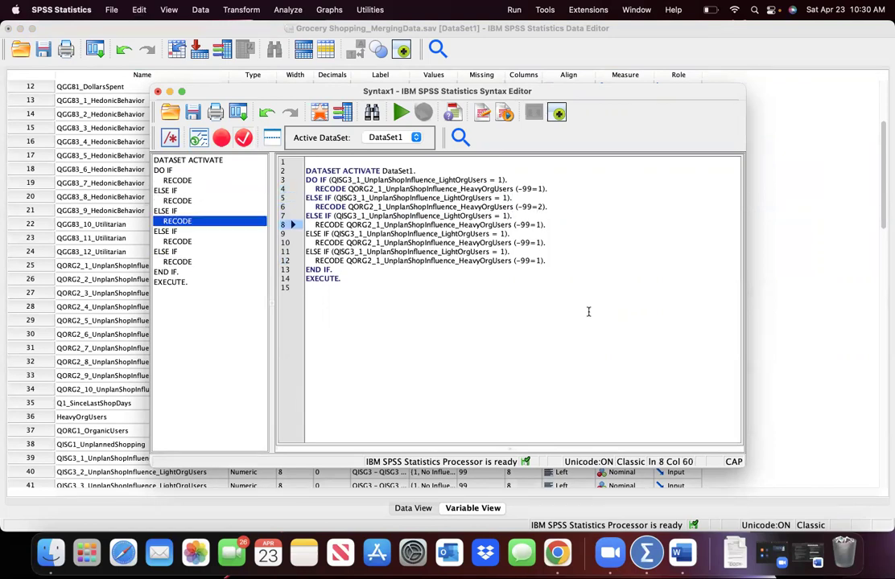
pyautogui.press('Delete')
pyautogui.write('3')
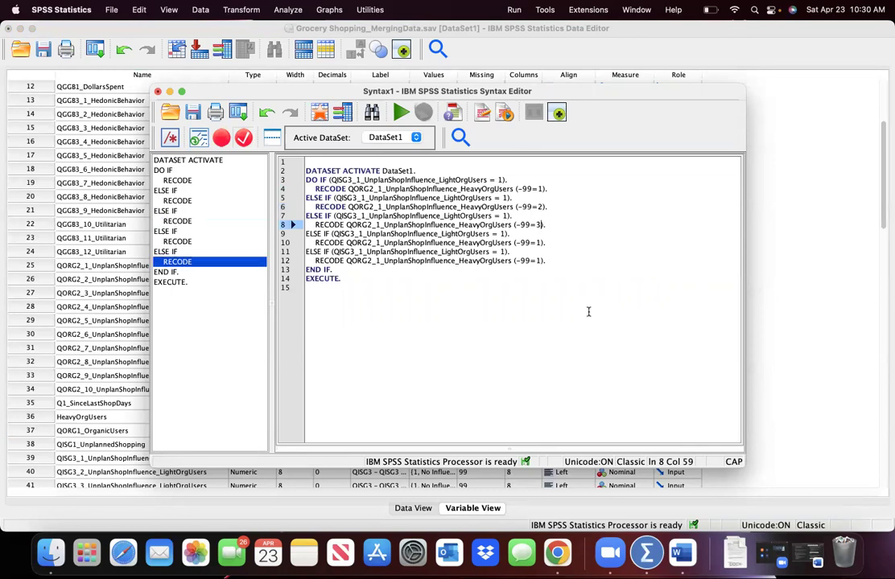
pyautogui.press('Down')
pyautogui.press('Down')
pyautogui.press('BackSpace')
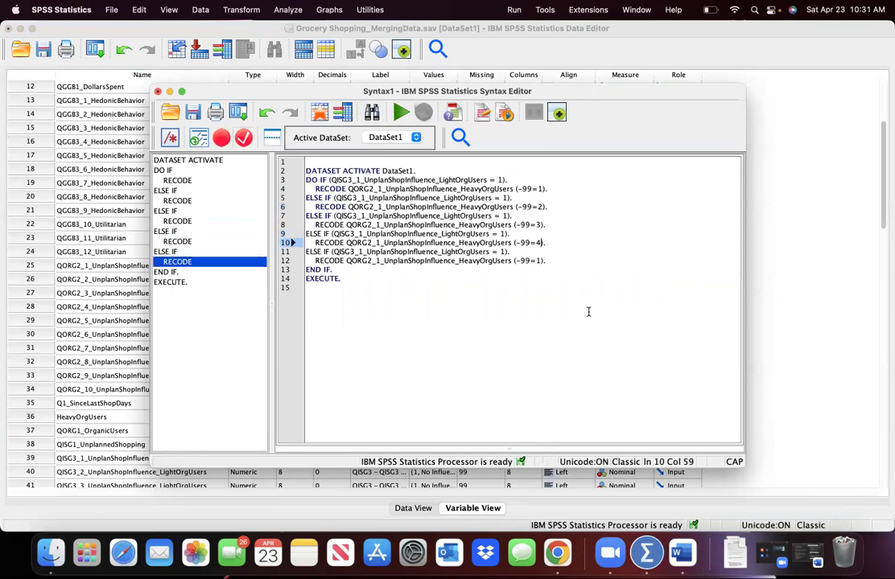
pyautogui.write('4')
pyautogui.press('Down')
pyautogui.press('Down')
pyautogui.write('5')
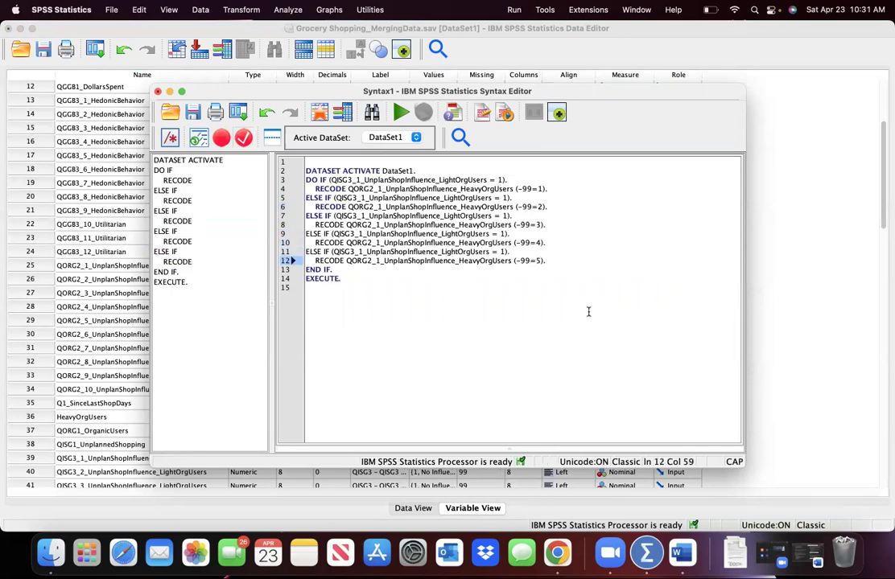
# Change the ELSE IF conditions to QISG3_1 = 2, 3, 4 and 5.
pyautogui.click(505, 198)
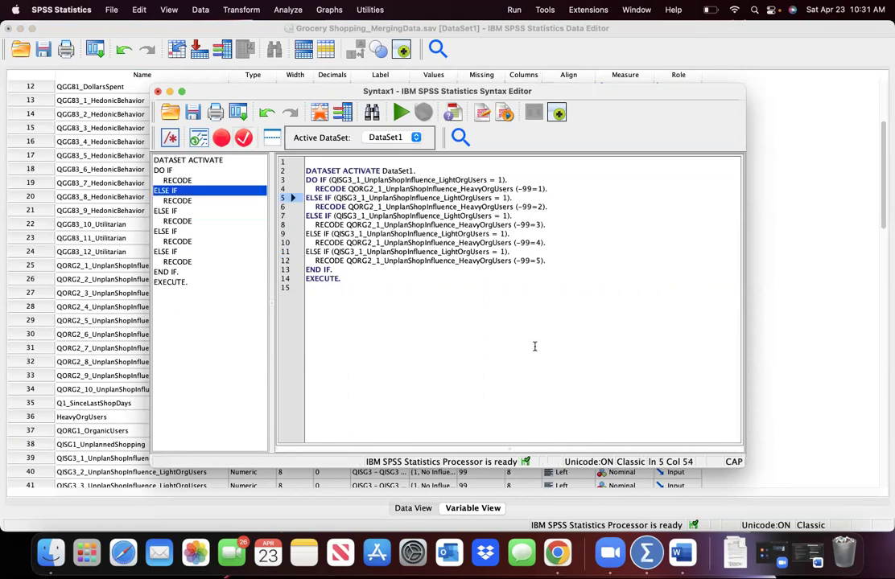
pyautogui.press('BackSpace')
pyautogui.write('2')
pyautogui.press('Down')
pyautogui.press('Down')
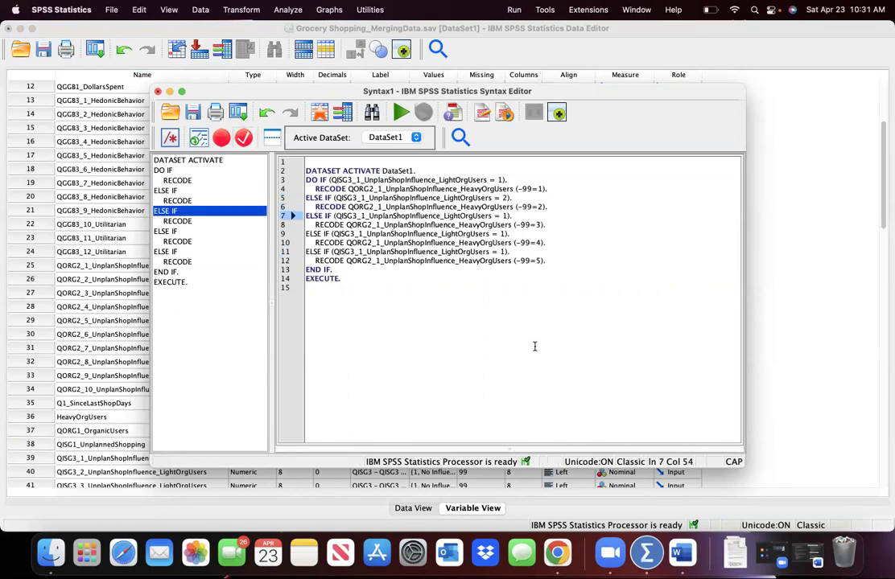
pyautogui.press('BackSpace')
pyautogui.write('3')
pyautogui.press('Down')
pyautogui.press('Down')
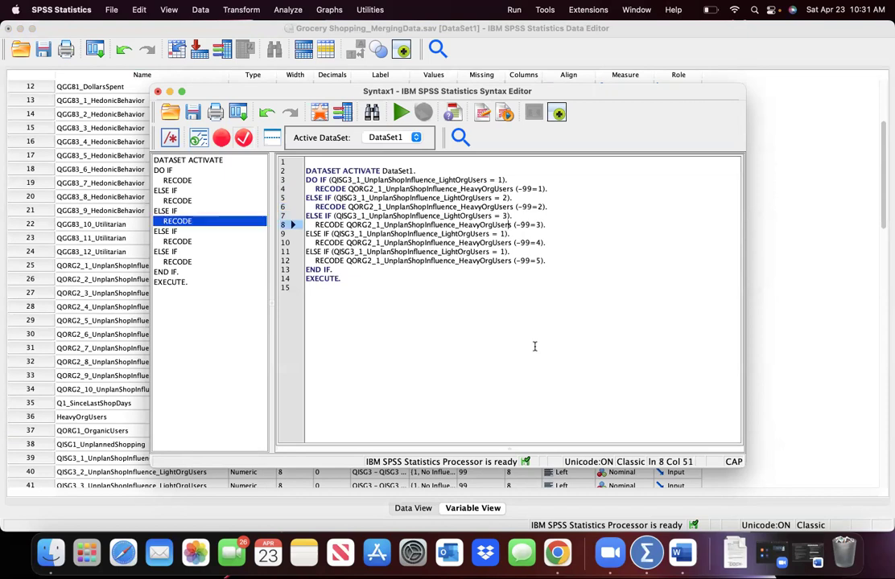
pyautogui.press('Left')
pyautogui.press('BackSpace')
pyautogui.write('4')
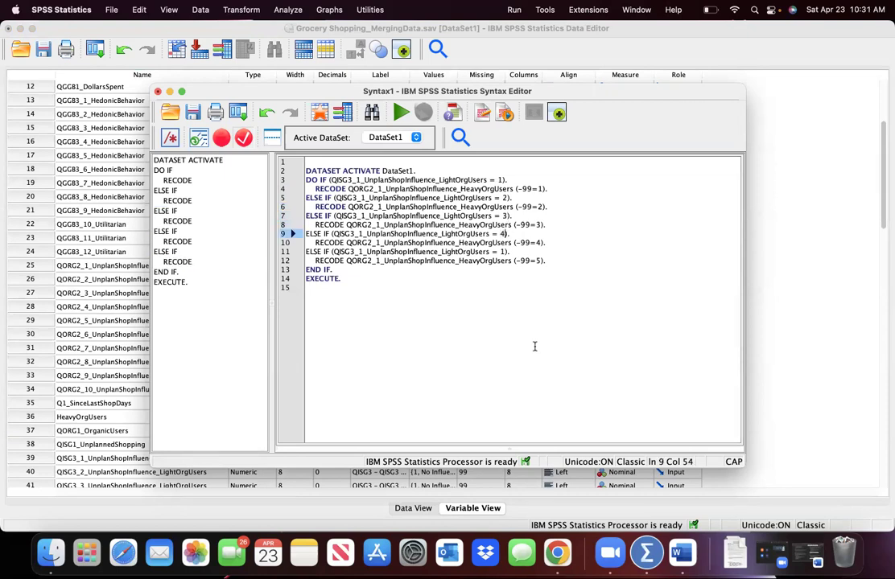
pyautogui.press('Down')
pyautogui.press('Down')
pyautogui.press('BackSpace')
pyautogui.write('5')
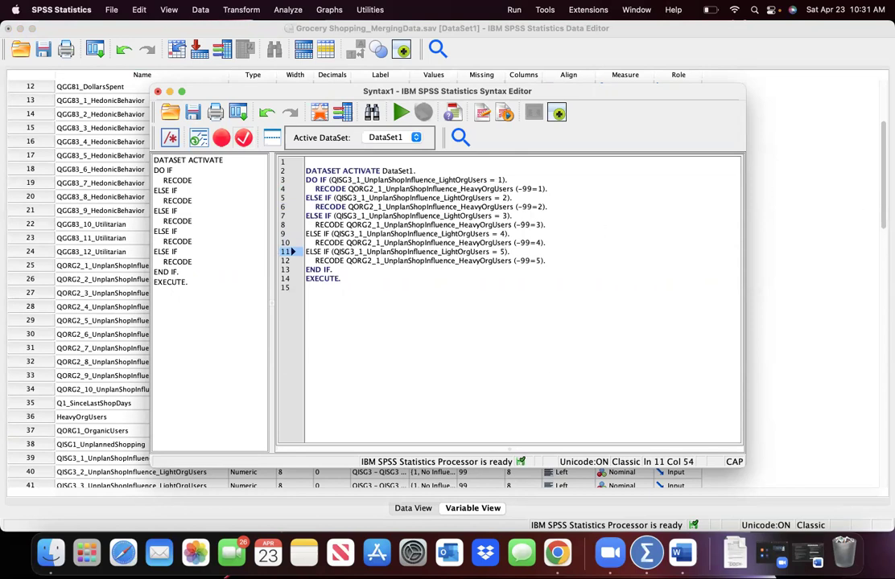
# In Data View, sort cases descending by QISG3_1_UnplanShopInfluence_LightOrgUsers.
pyautogui.click(825, 242)
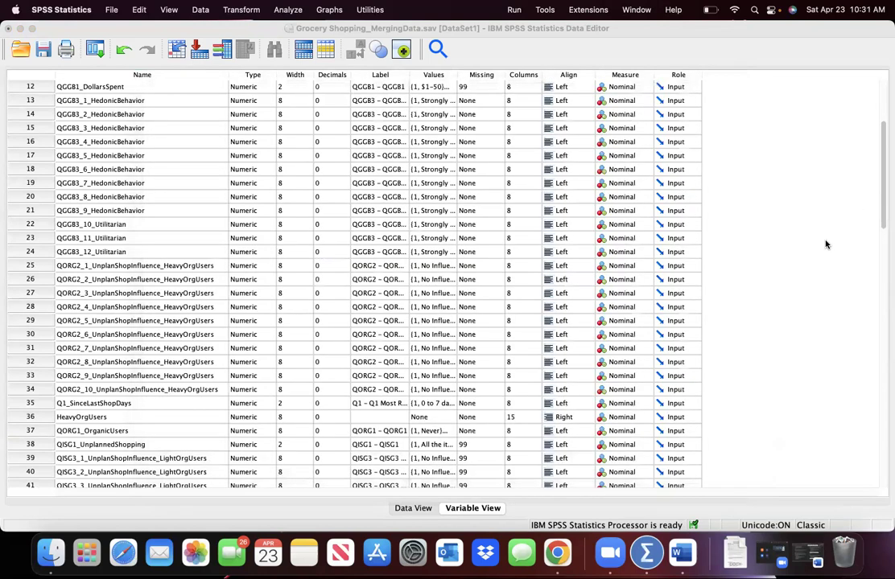
pyautogui.click(422, 508)
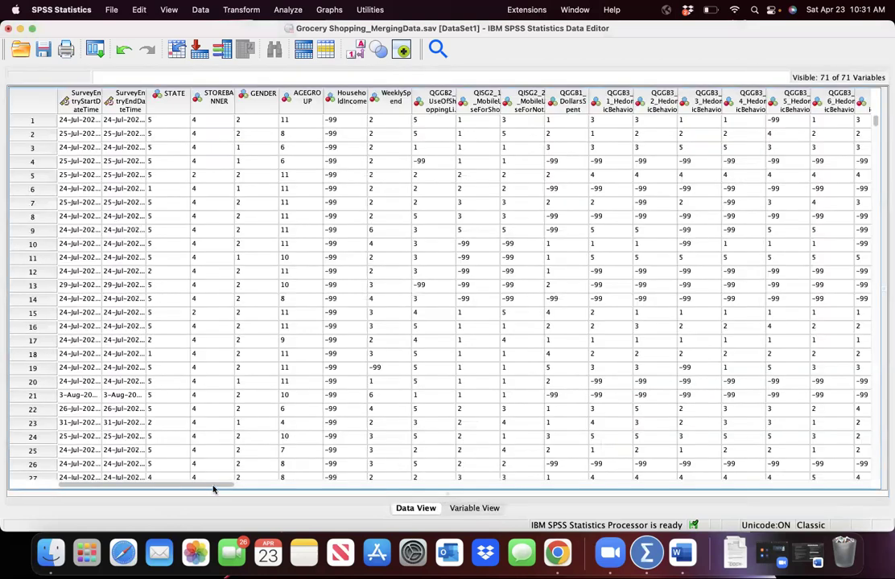
pyautogui.moveTo(214, 485); pyautogui.dragTo(449, 494)
pyautogui.hscroll(1, 286, 492)
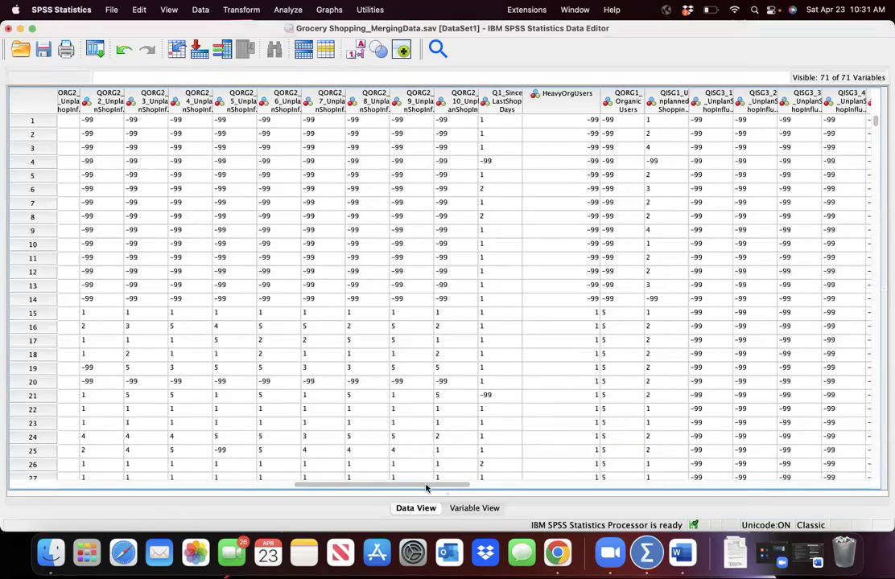
pyautogui.moveTo(426, 488); pyautogui.dragTo(412, 490)
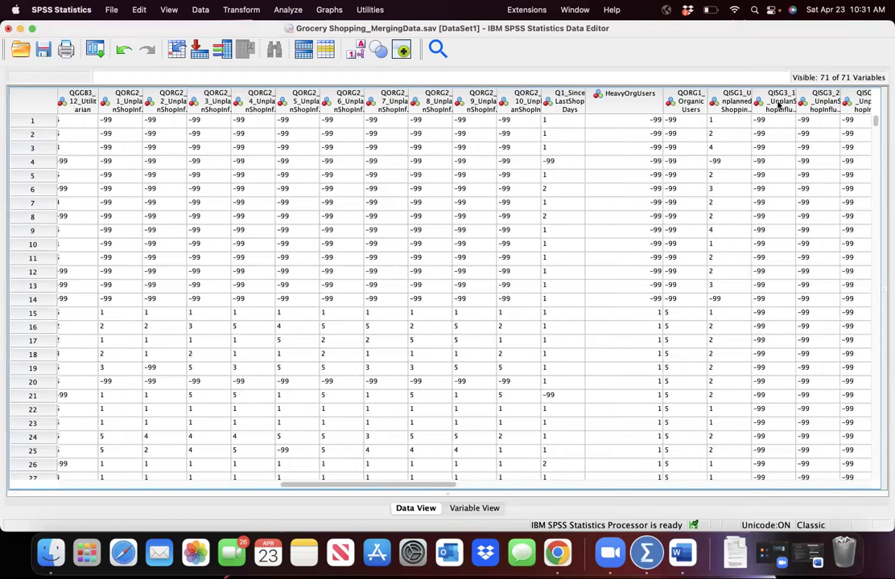
pyautogui.moveTo(779, 105)
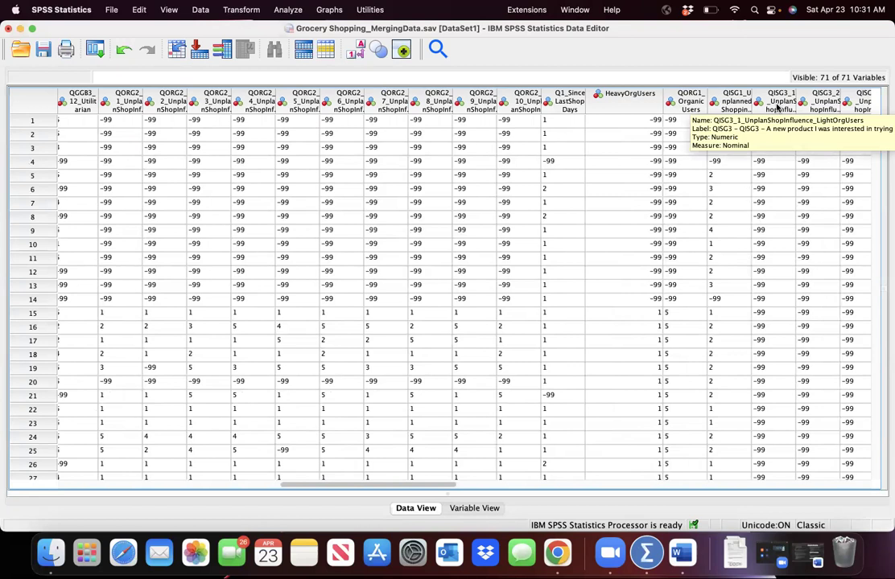
pyautogui.rightClick(778, 97)
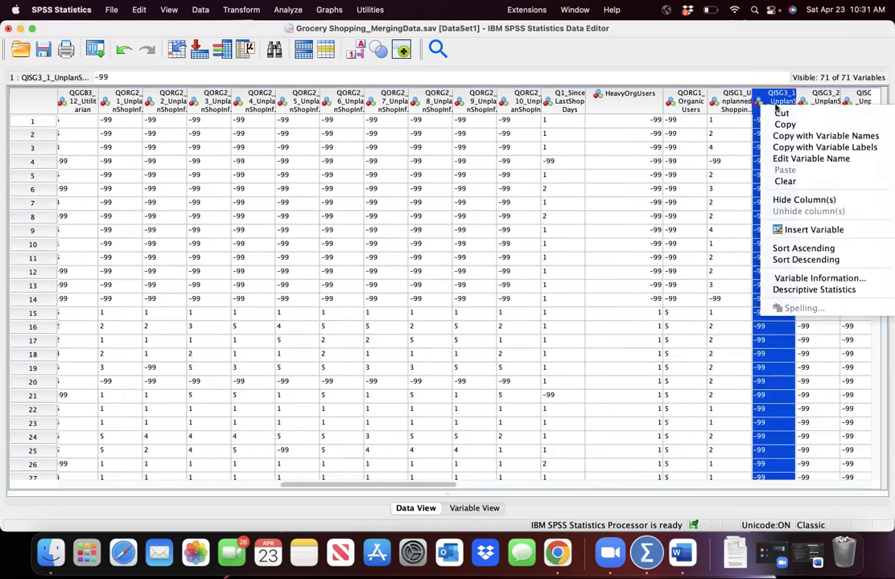
pyautogui.click(792, 261)
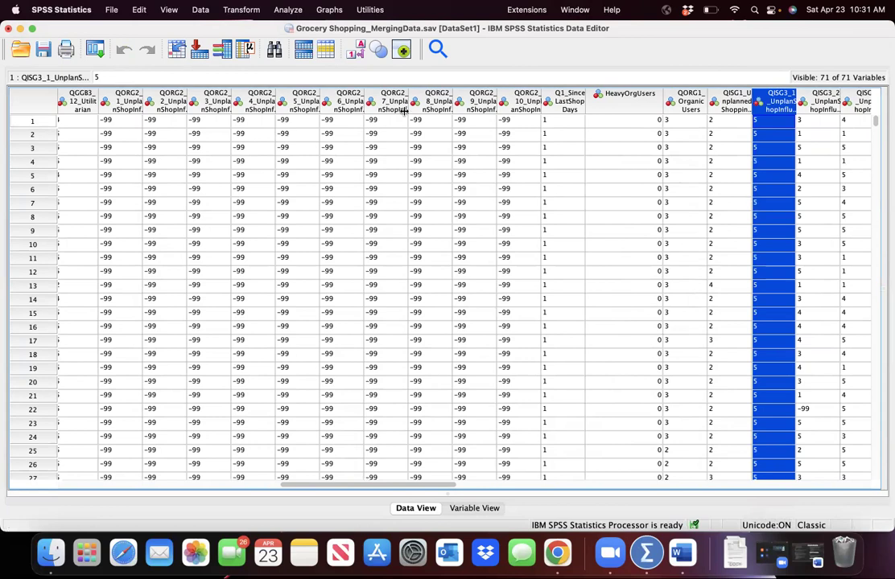
# Run all syntax lines from DO IF through EXECUTE and check the recoded data.
pyautogui.click(19, 29)
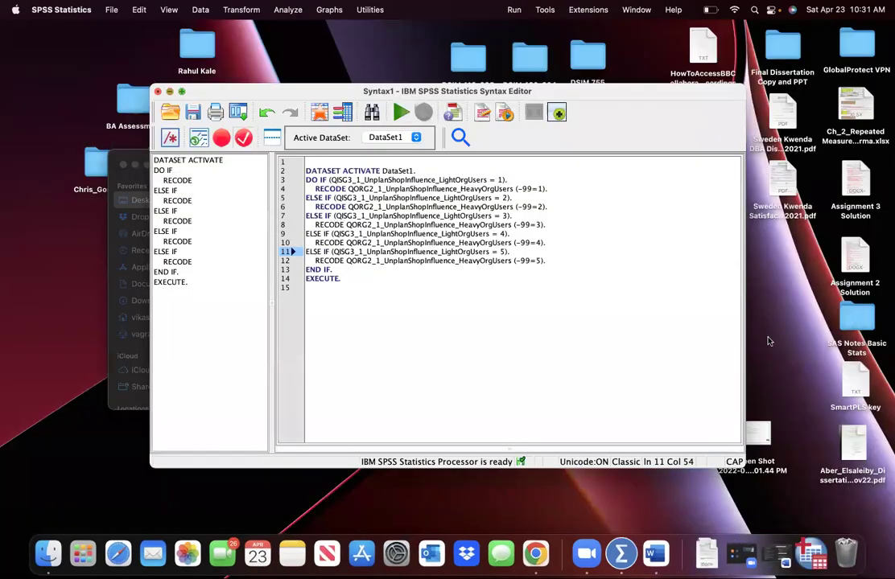
pyautogui.click(177, 93)
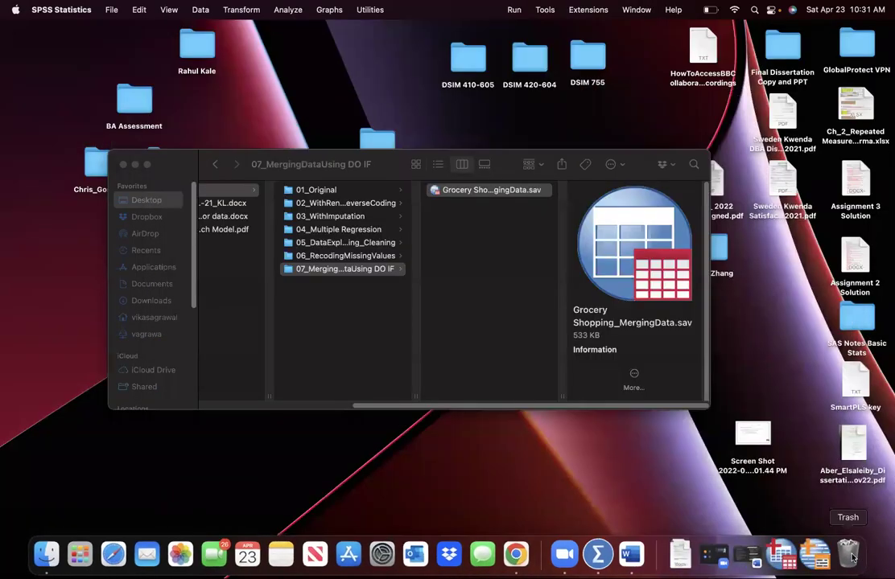
pyautogui.click(794, 561)
pyautogui.click(813, 558)
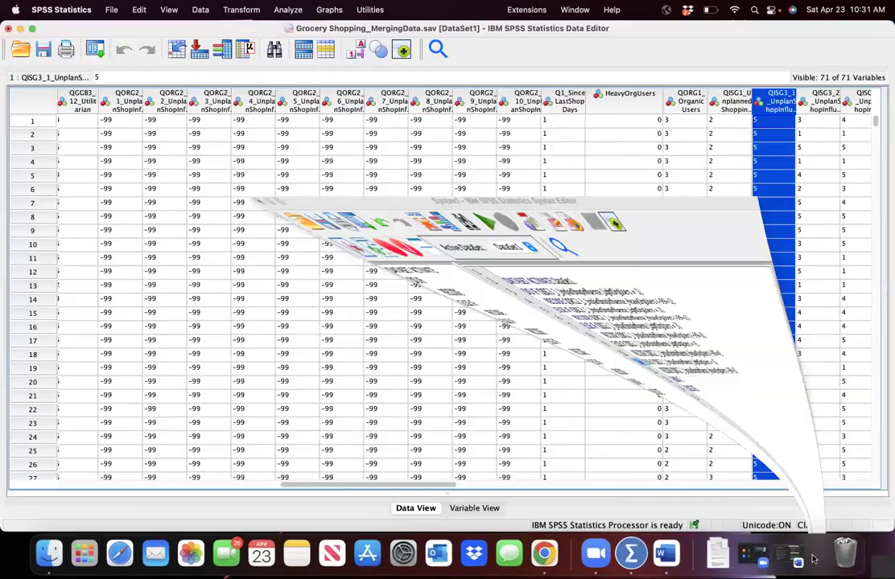
pyautogui.moveTo(274, 84); pyautogui.dragTo(421, 126)
pyautogui.moveTo(488, 323); pyautogui.dragTo(426, 207)
pyautogui.click(543, 159)
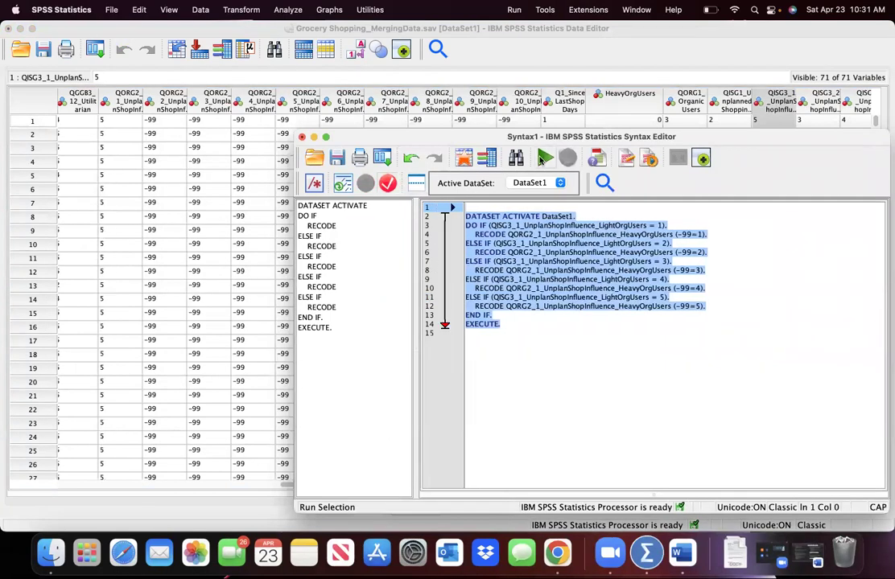
pyautogui.click(313, 139)
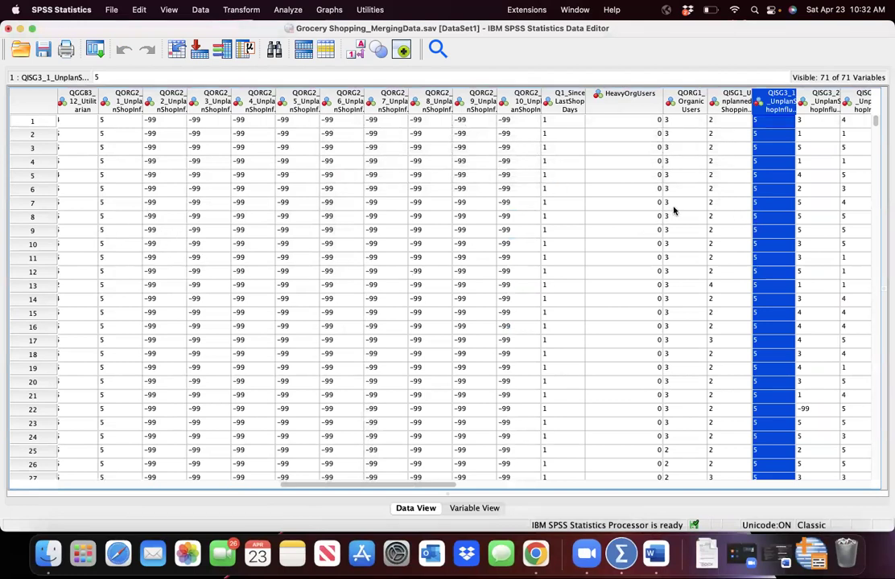
pyautogui.click(816, 559)
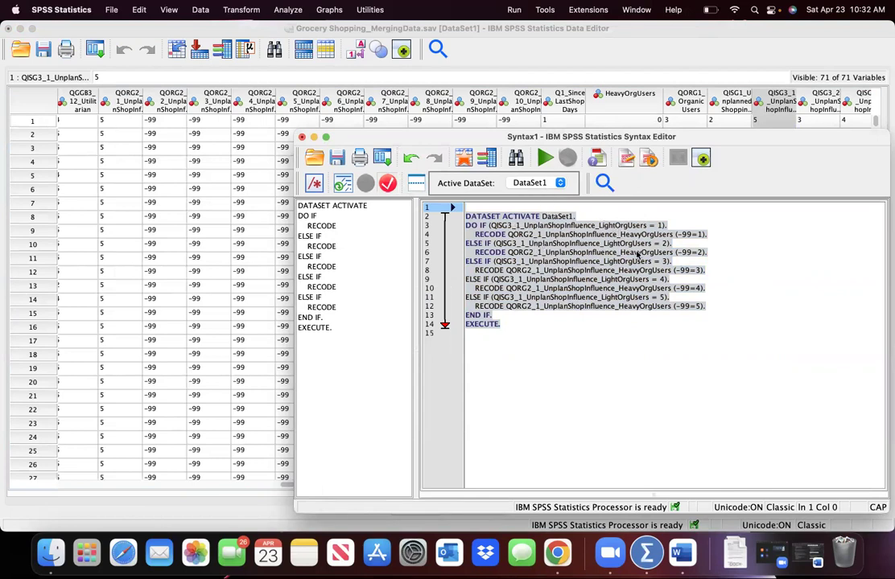
pyautogui.click(203, 215)
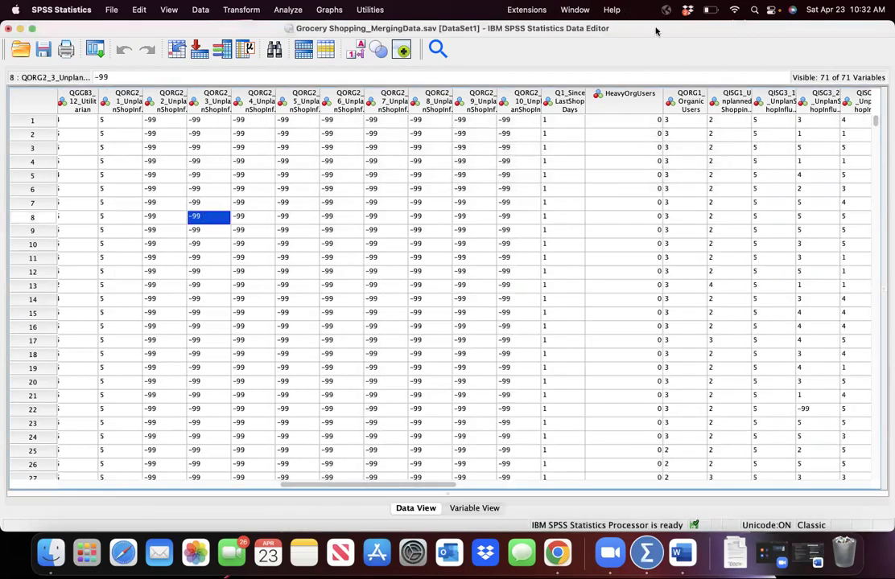